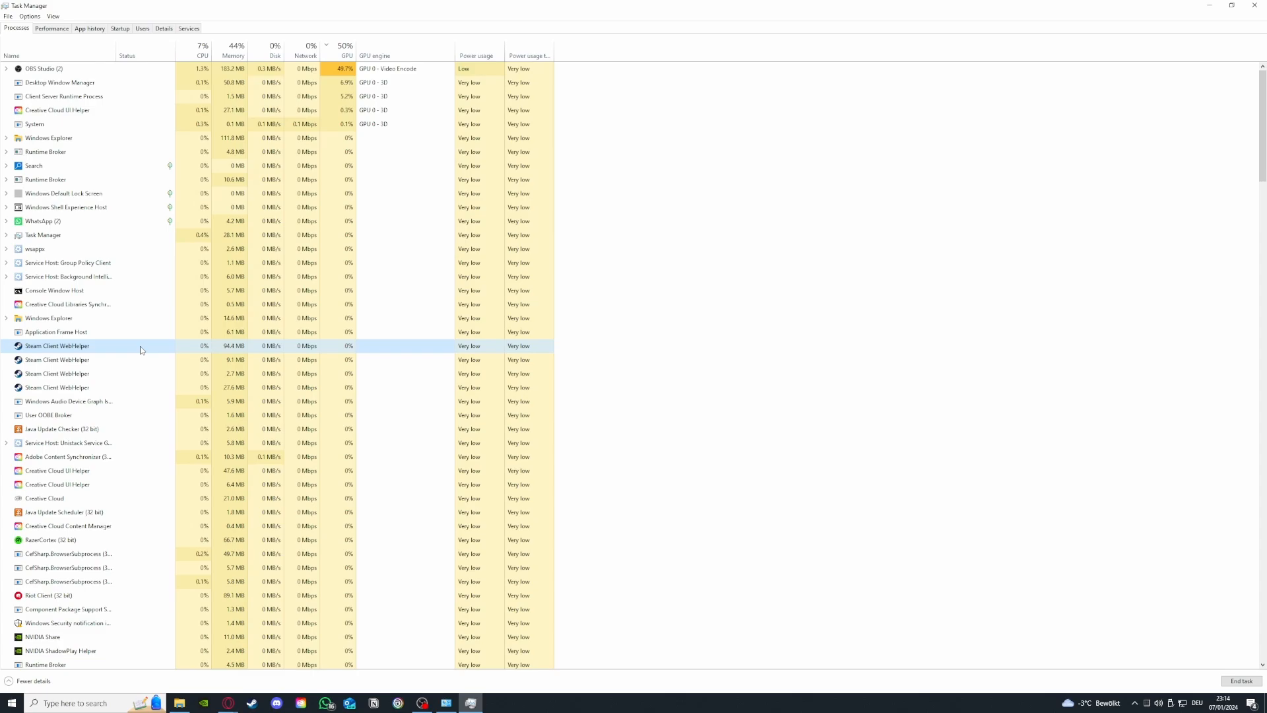
# Step: End the first Steam Client WebHelper process in the list of running processes
pyautogui.rightClick(140, 349)
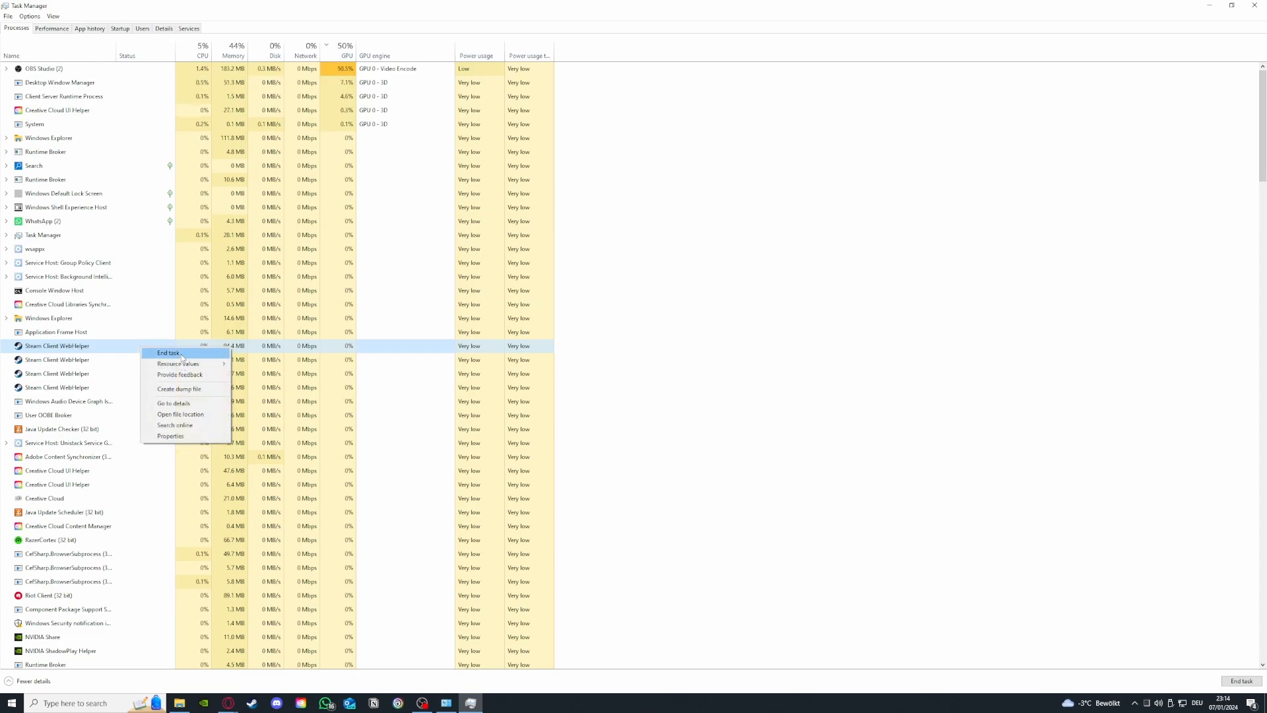
pyautogui.click(179, 354)
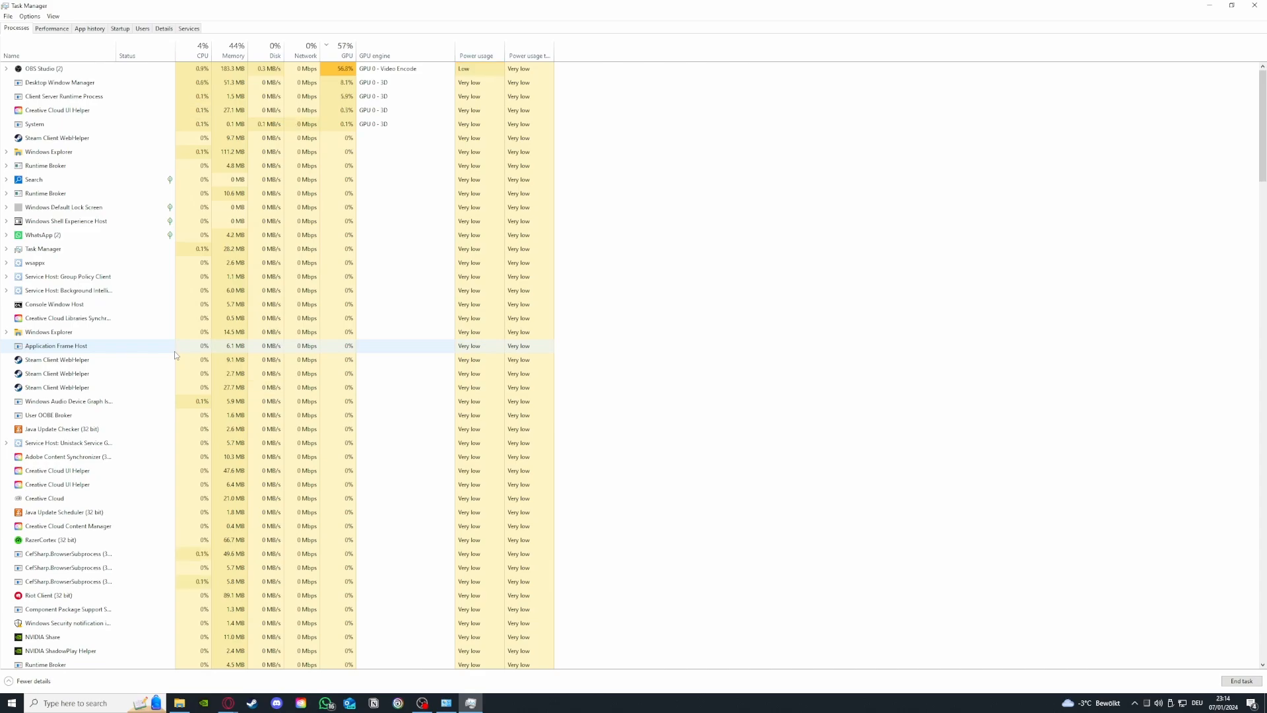
# Step: Check the CPU and GPU performance graphs, and return to look through the list of running processes
pyautogui.click(68, 31)
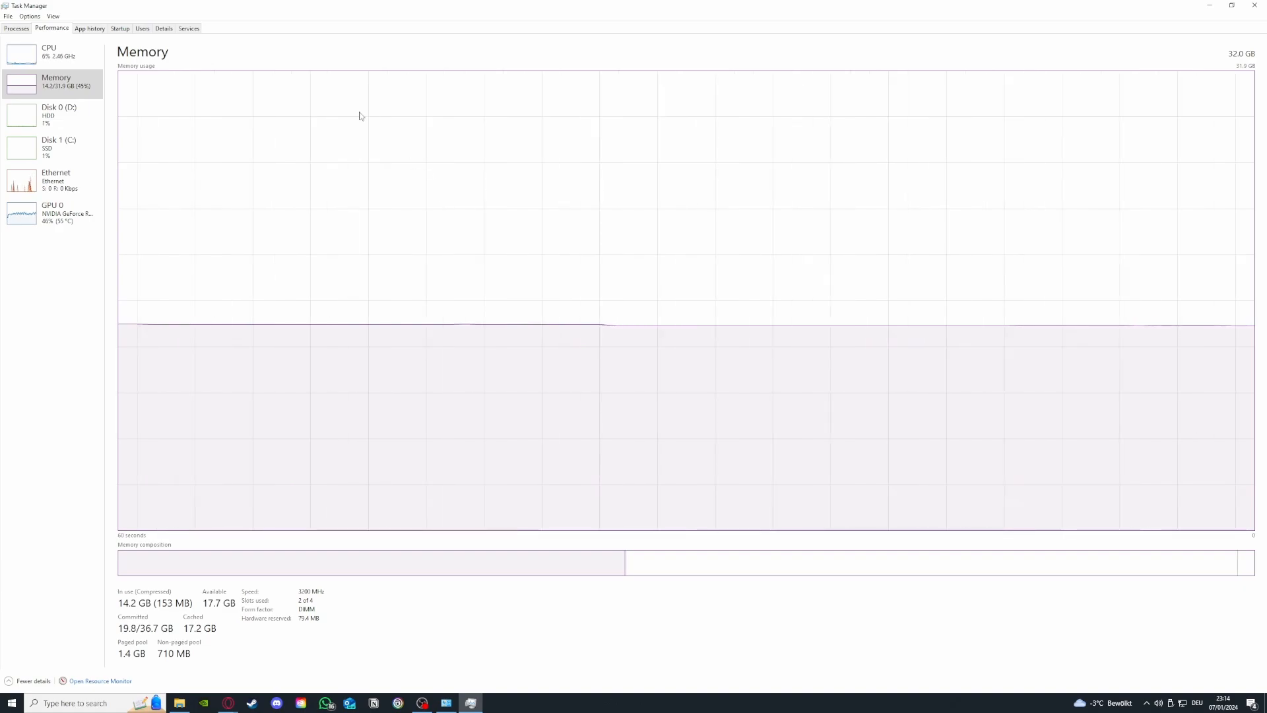
pyautogui.click(48, 69)
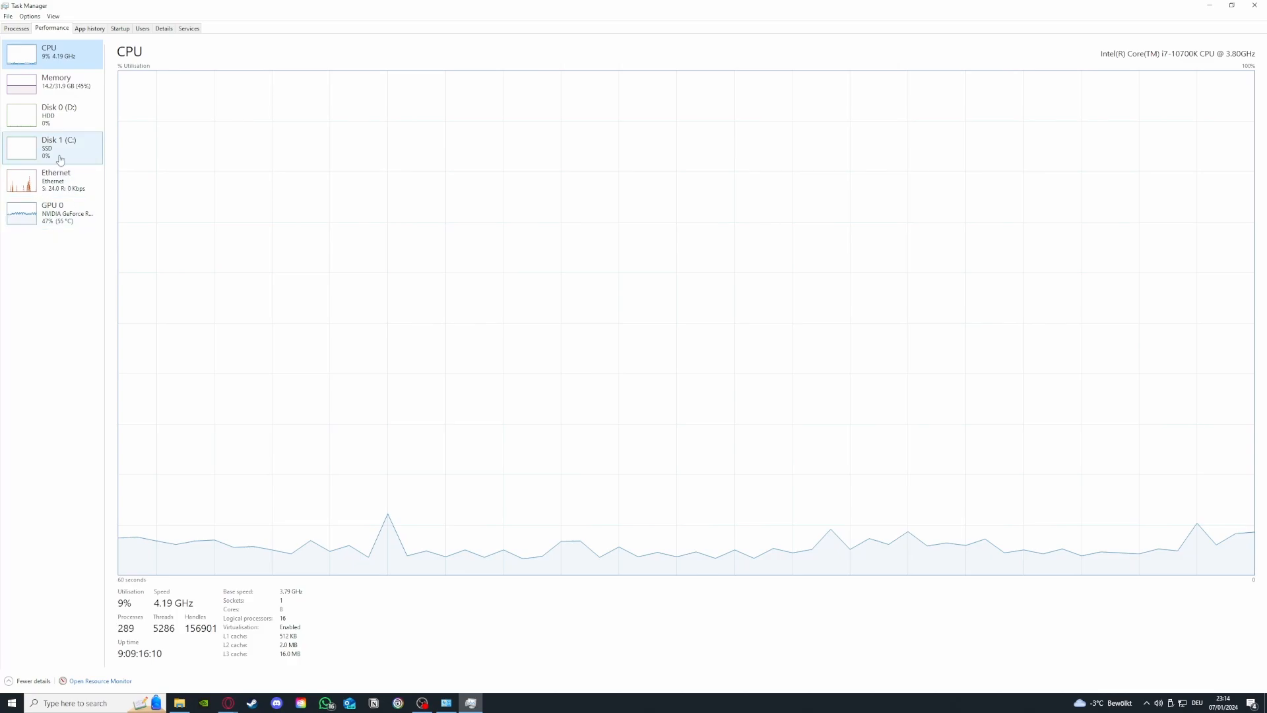
pyautogui.click(53, 213)
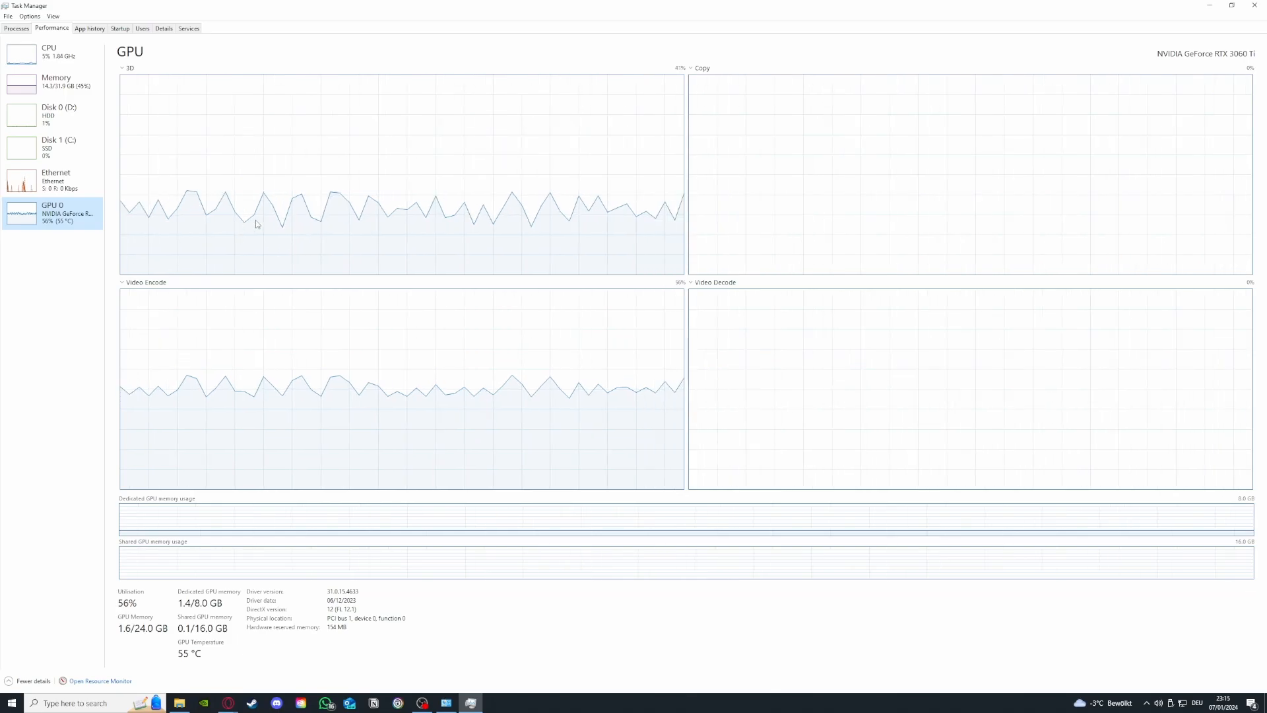
pyautogui.click(15, 29)
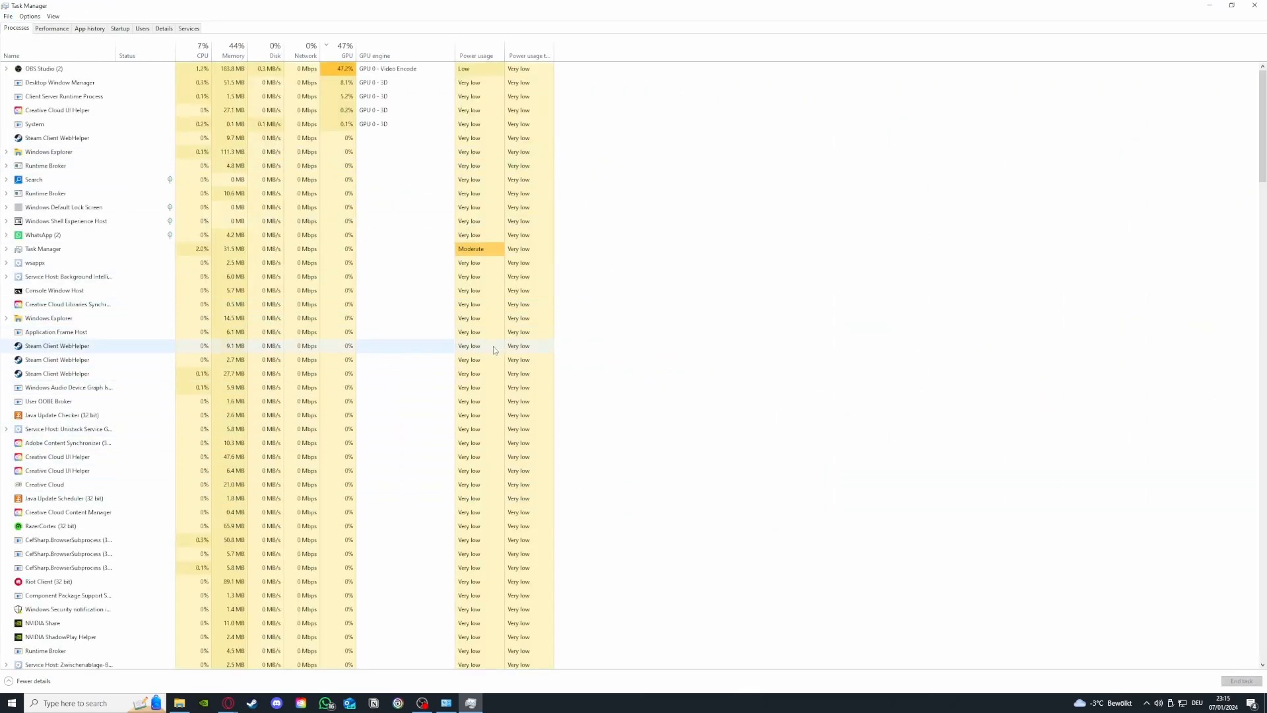
pyautogui.scroll(-2, 136, 367)
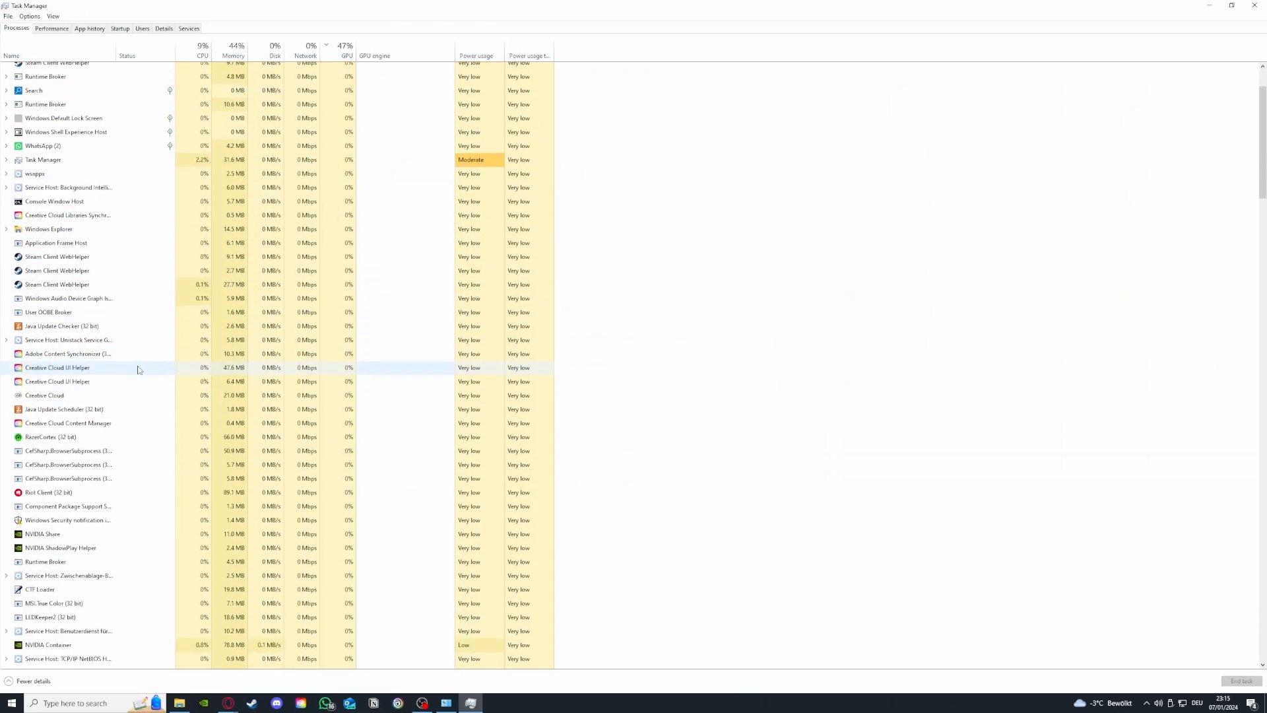
pyautogui.scroll(2, 156, 367)
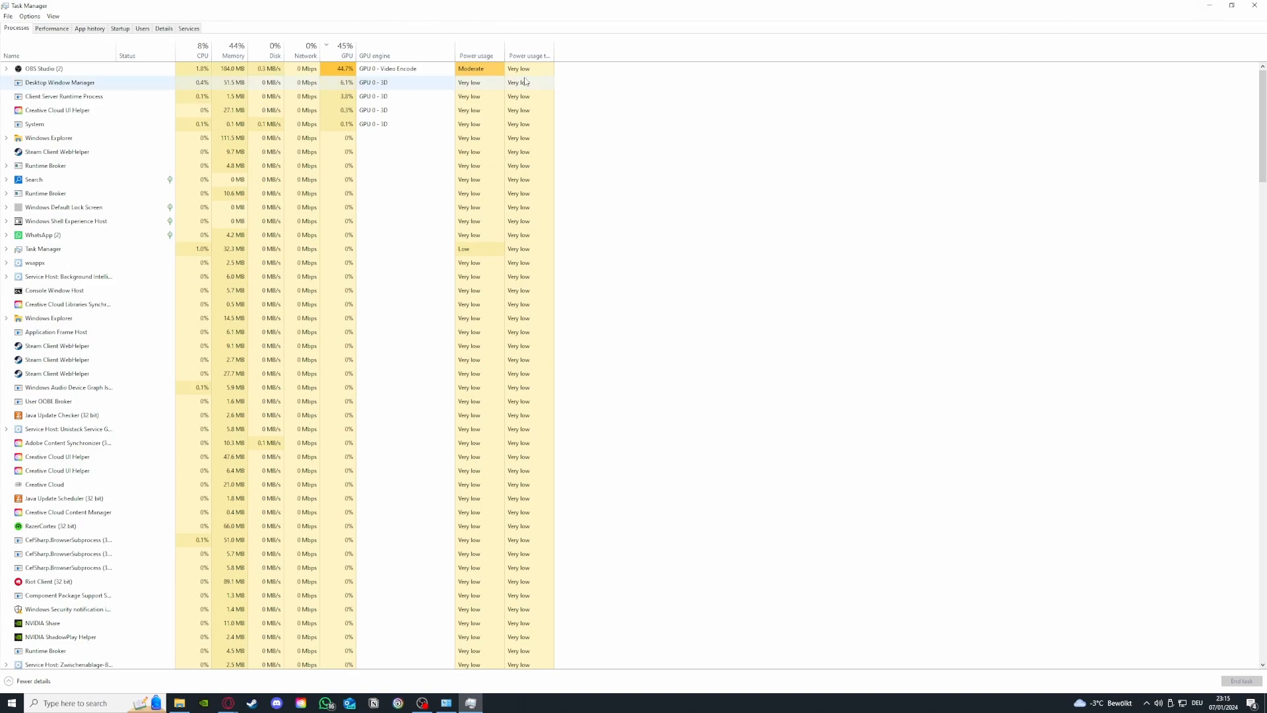
# Step: Check the enable and disable options for Parsec and iCUE among the startup programs, and close Task Manager
pyautogui.click(96, 30)
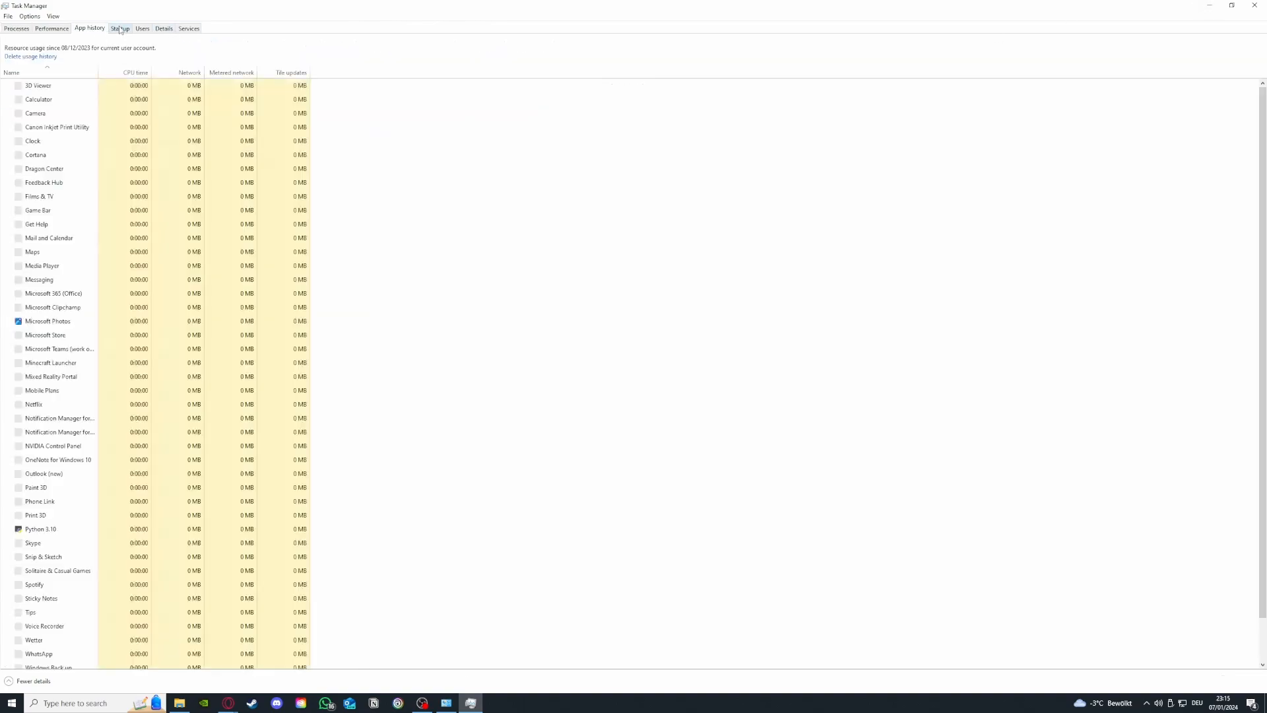
pyautogui.hotkey('ctrl', 'Tab')
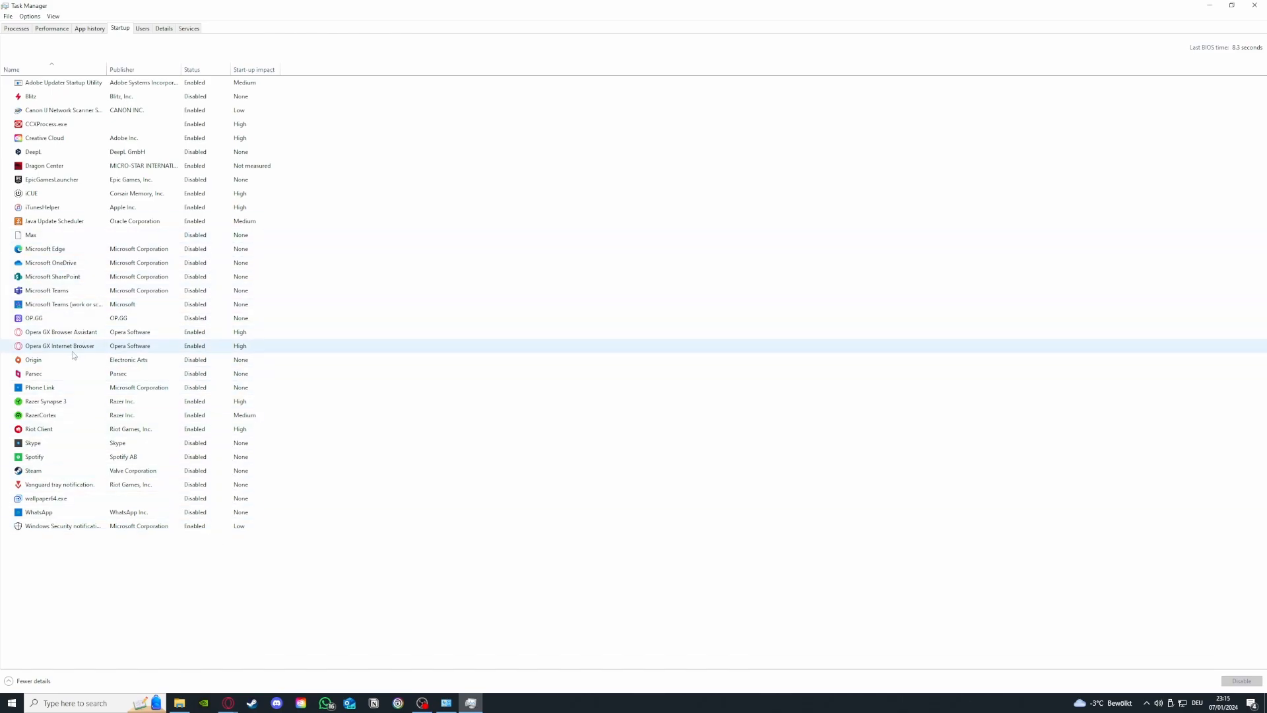
pyautogui.click(70, 375)
pyautogui.rightClick(83, 375)
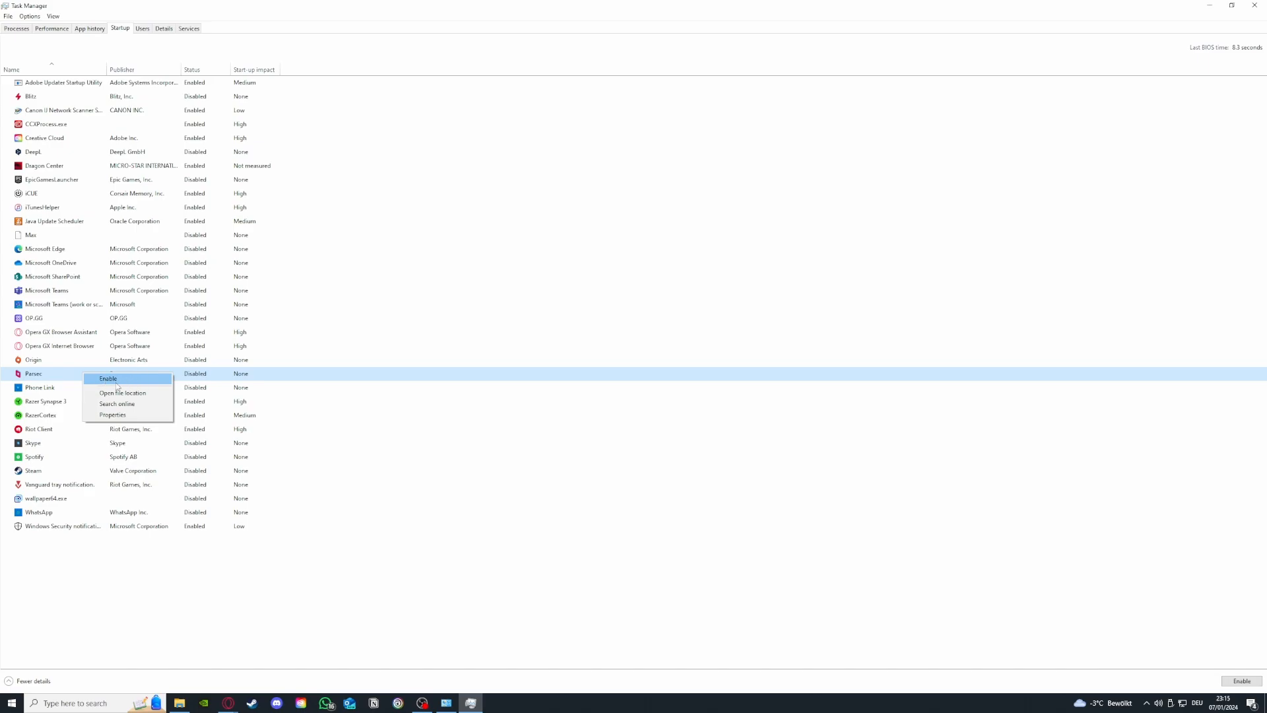
pyautogui.click(120, 198)
pyautogui.rightClick(74, 196)
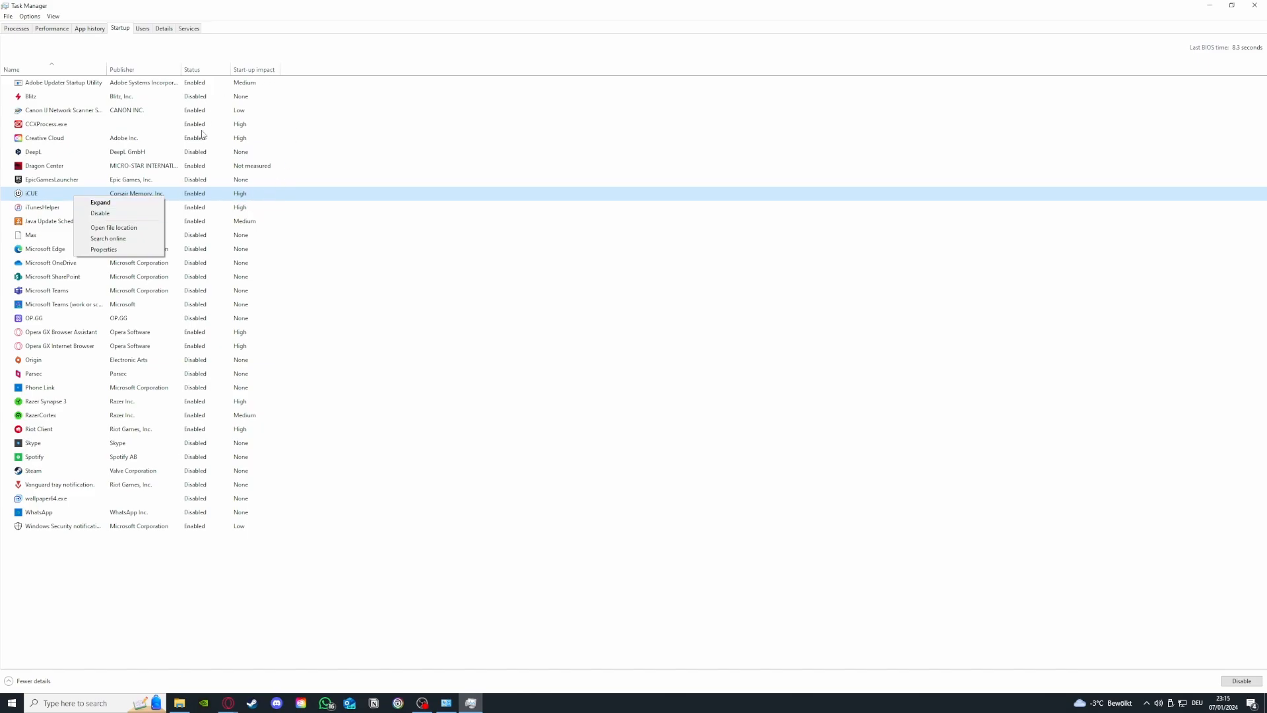
pyautogui.click(134, 214)
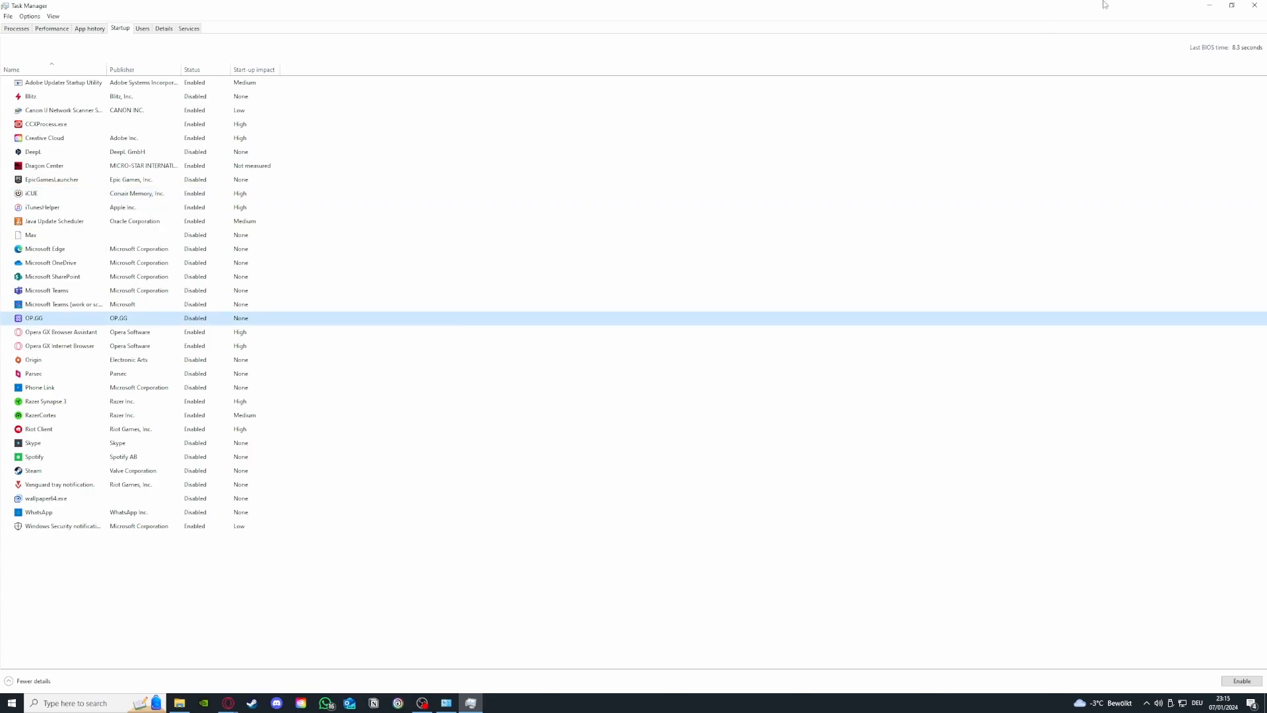
pyautogui.click(1254, 5)
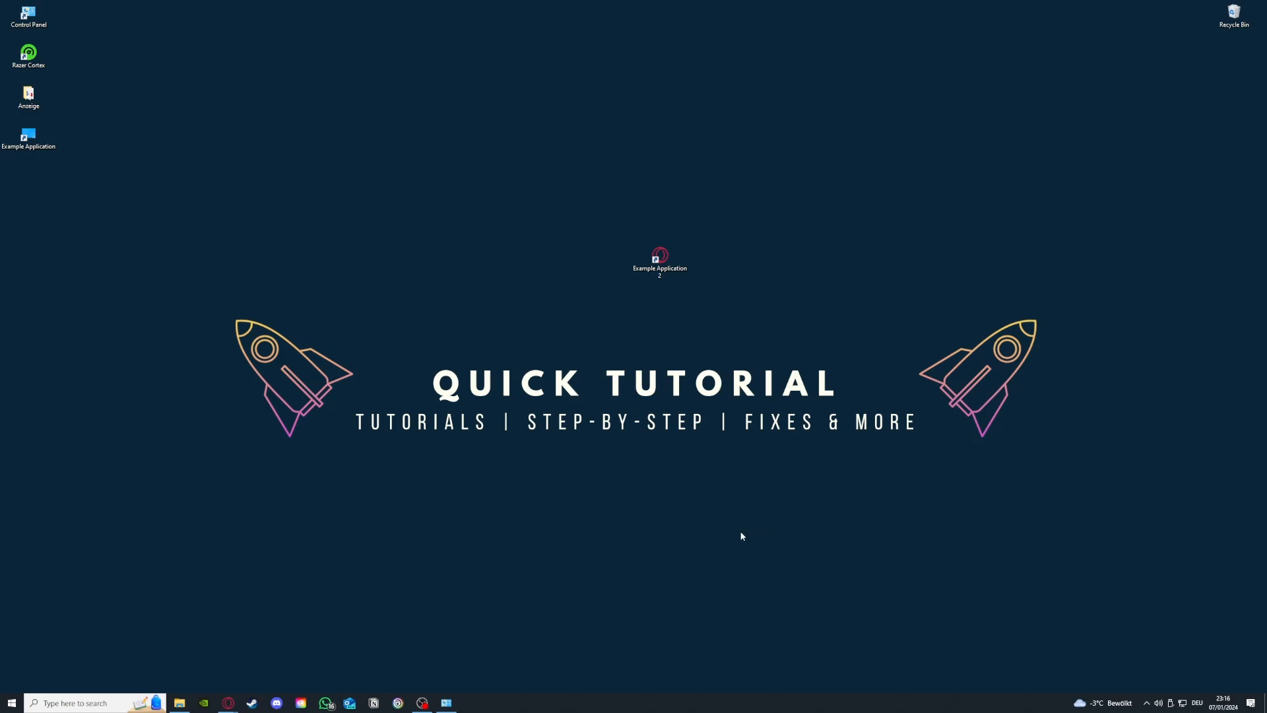
# Step: Reopen Task Manager and enlarge its window to show more process columns
pyautogui.rightClick(577, 709)
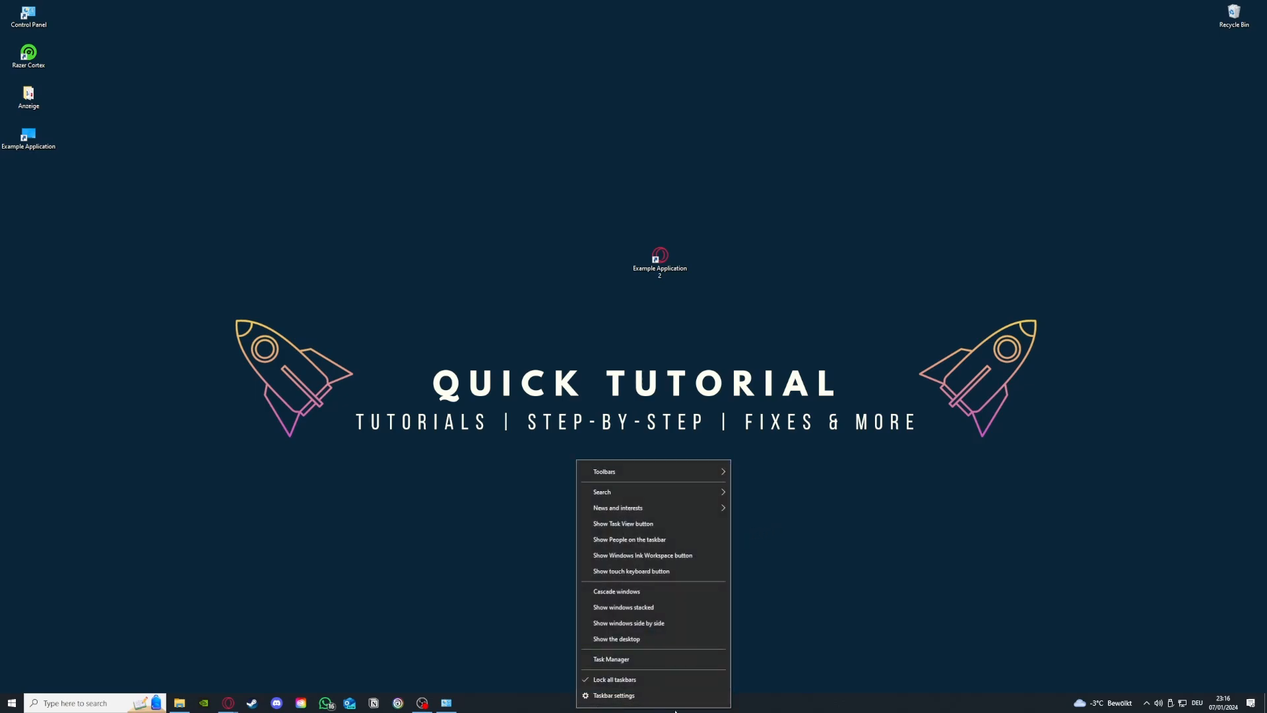
pyautogui.click(611, 659)
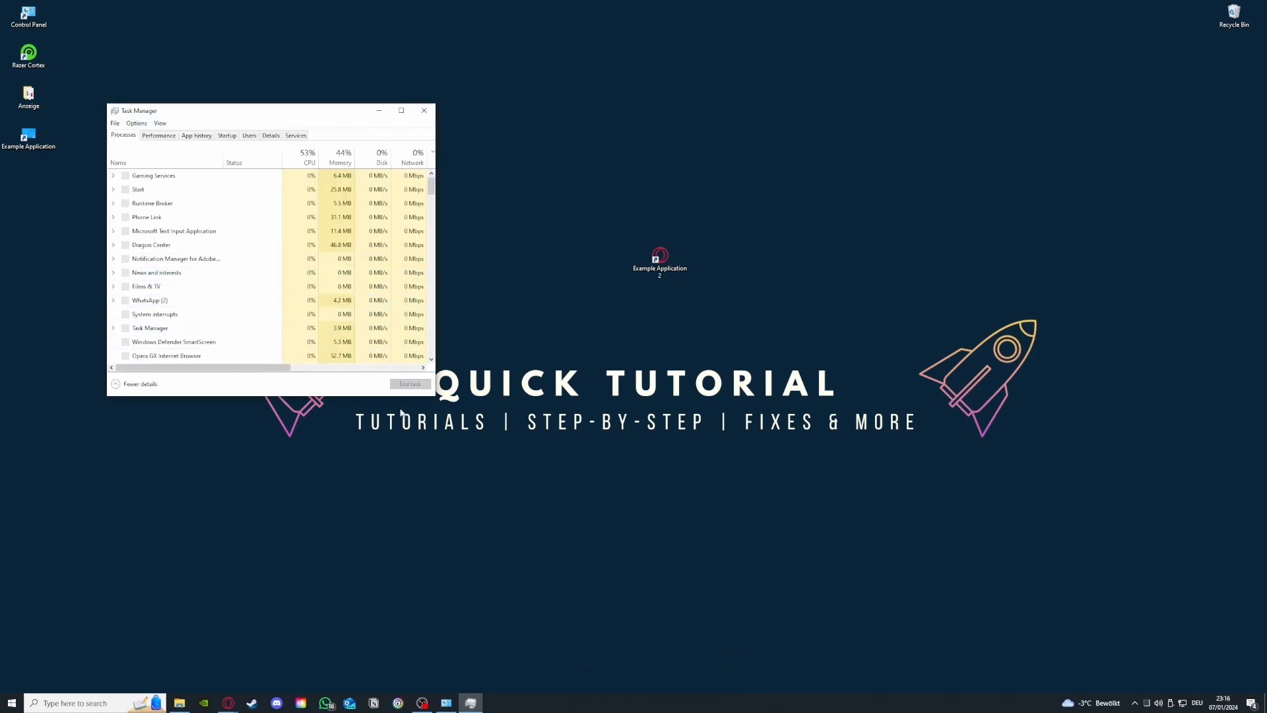
pyautogui.moveTo(430, 396); pyautogui.dragTo(823, 564)
# Step: Look through the Steam Client WebHelper processes in the process list, and close Task Manager
pyautogui.click(274, 342)
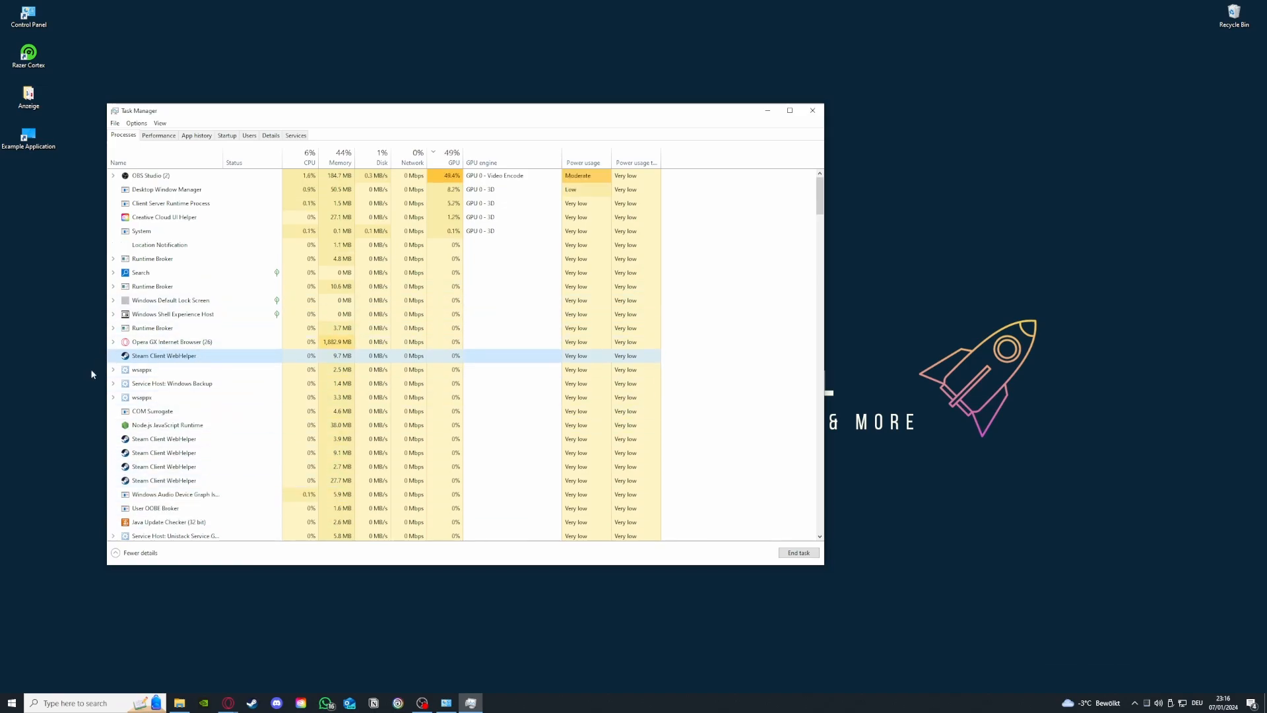
pyautogui.scroll(-3, 131, 449)
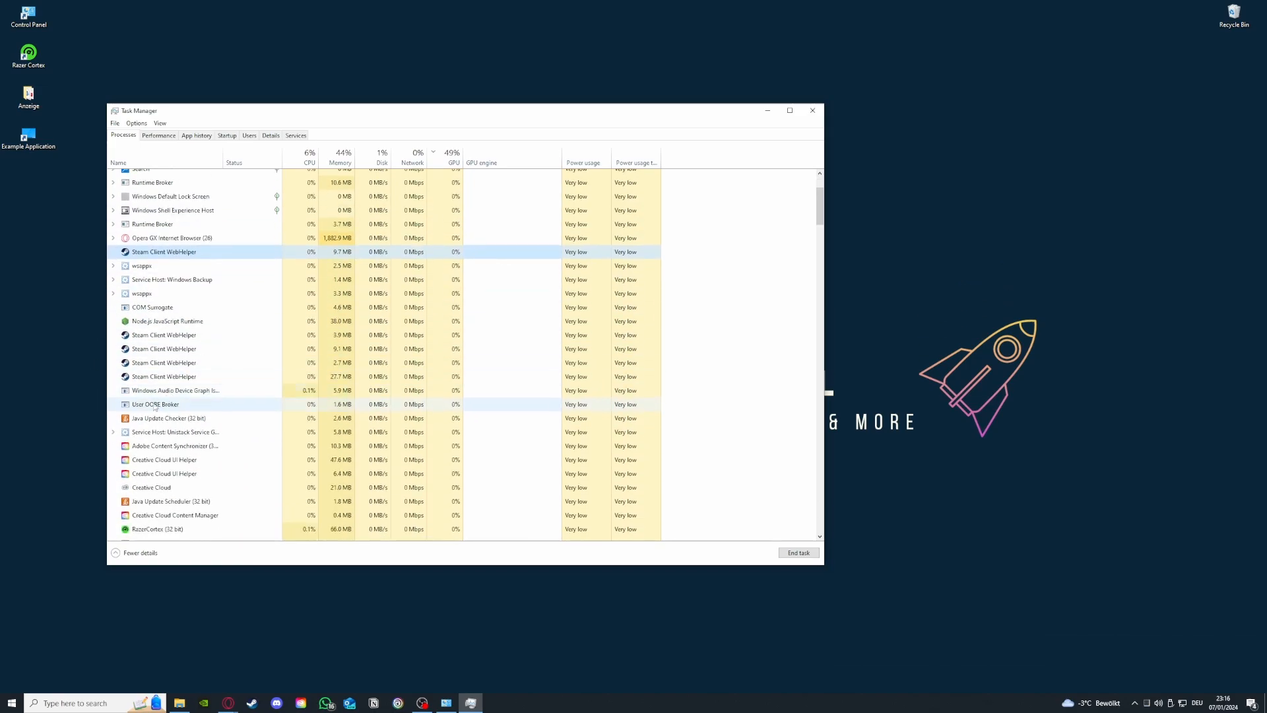
pyautogui.click(150, 333)
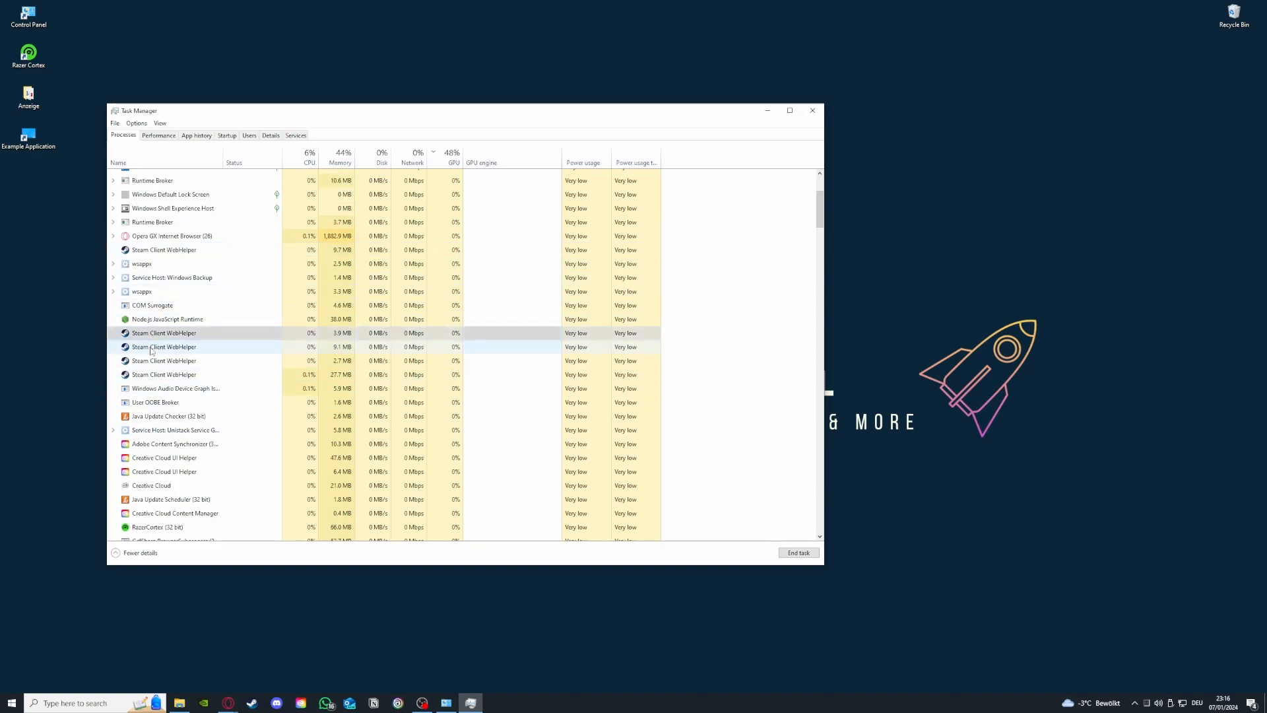
pyautogui.click(158, 377)
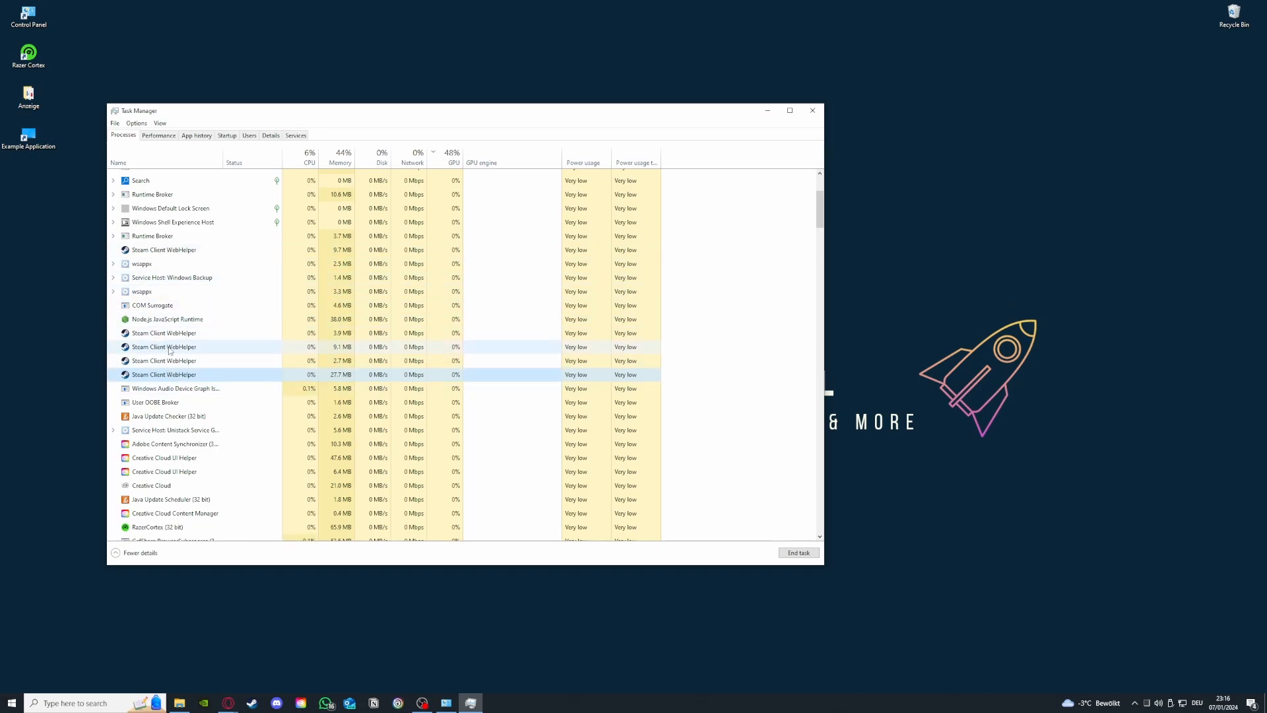
pyautogui.click(811, 108)
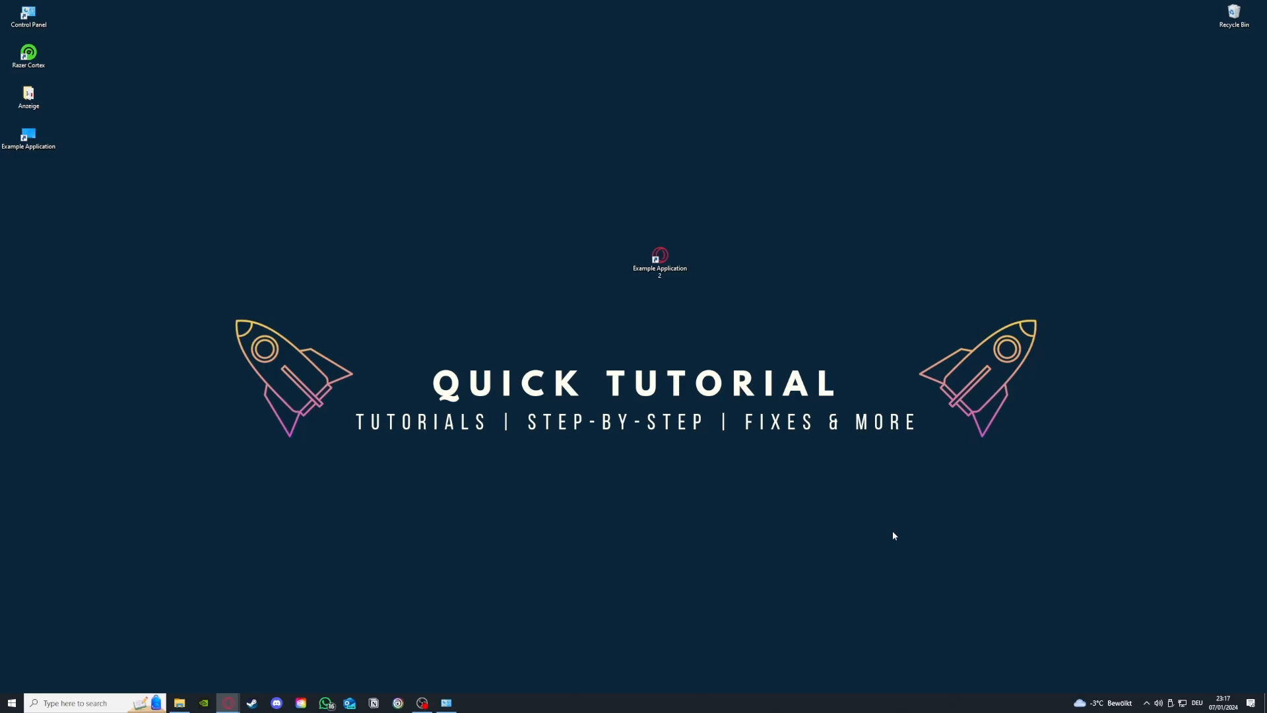
# Step: Open Administrative Tools from Control Panel's System and Security page and move its window clear of the Control Panel window
pyautogui.click(446, 702)
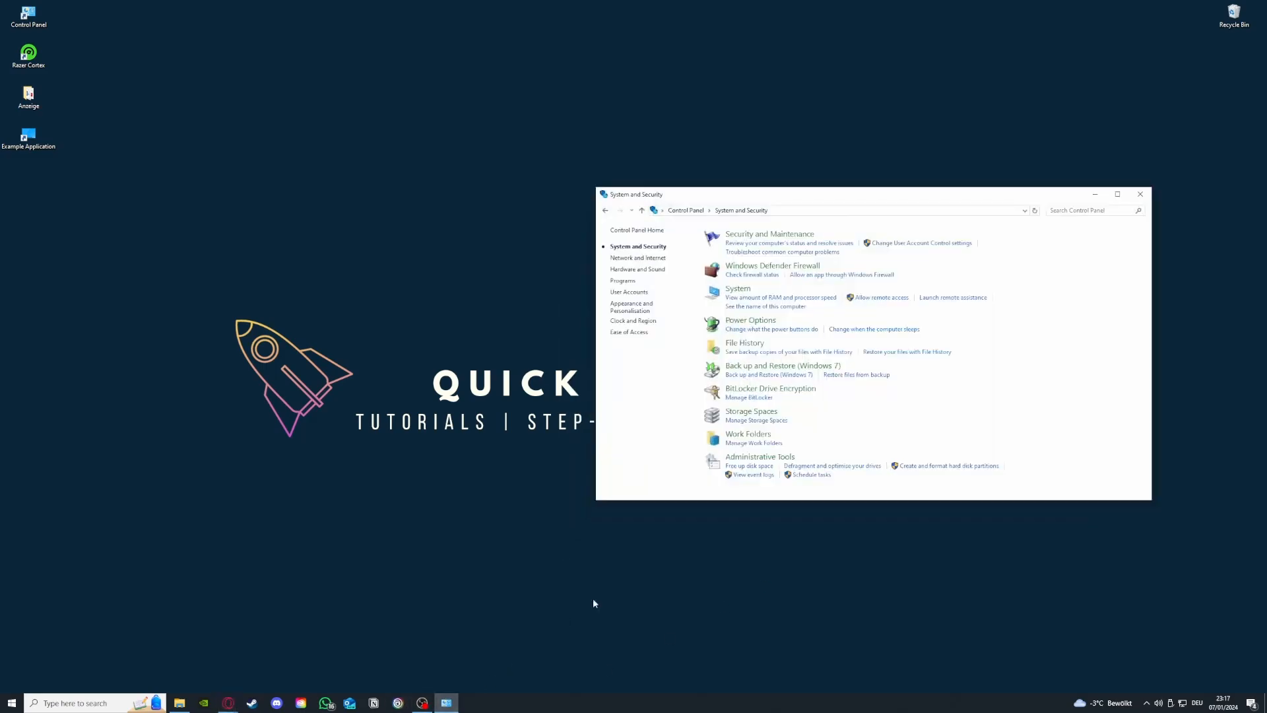
pyautogui.moveTo(754, 460)
pyautogui.mouseDown()
pyautogui.moveTo(581, 441)
pyautogui.moveTo(741, 460)
pyautogui.mouseUp()
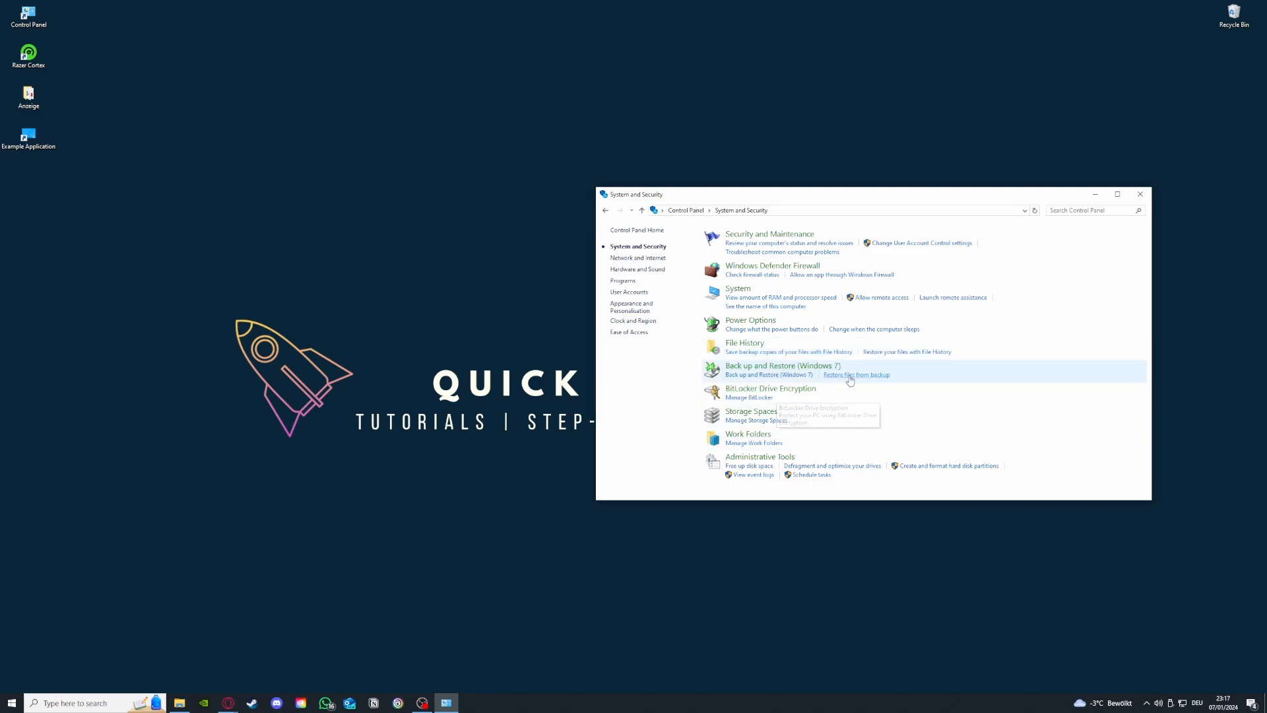
pyautogui.click(784, 460)
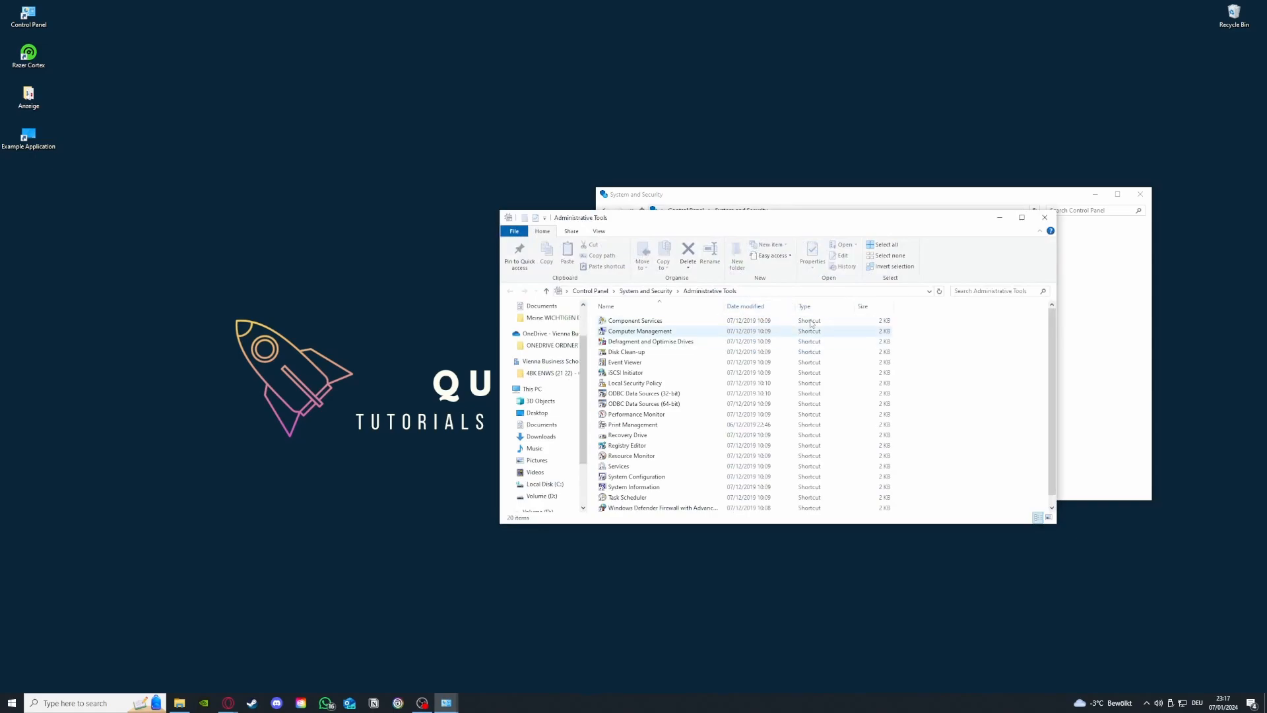
pyautogui.moveTo(786, 220); pyautogui.dragTo(314, 146)
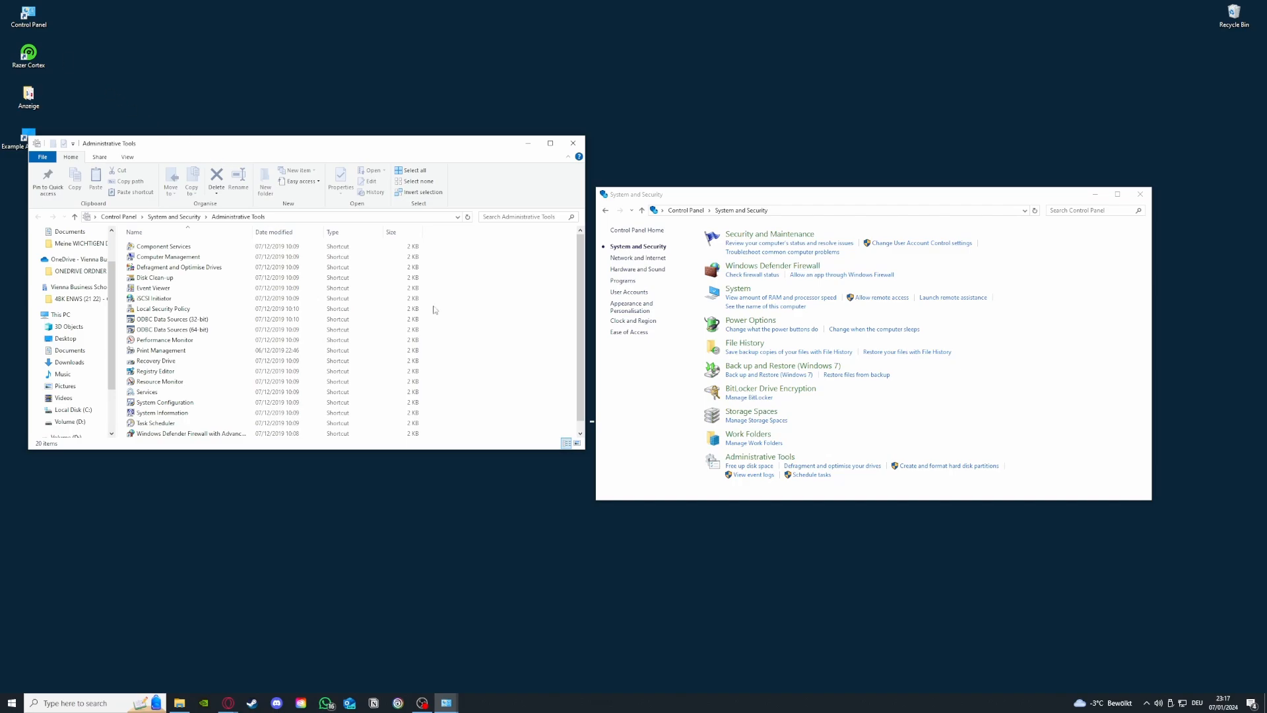
pyautogui.click(102, 703)
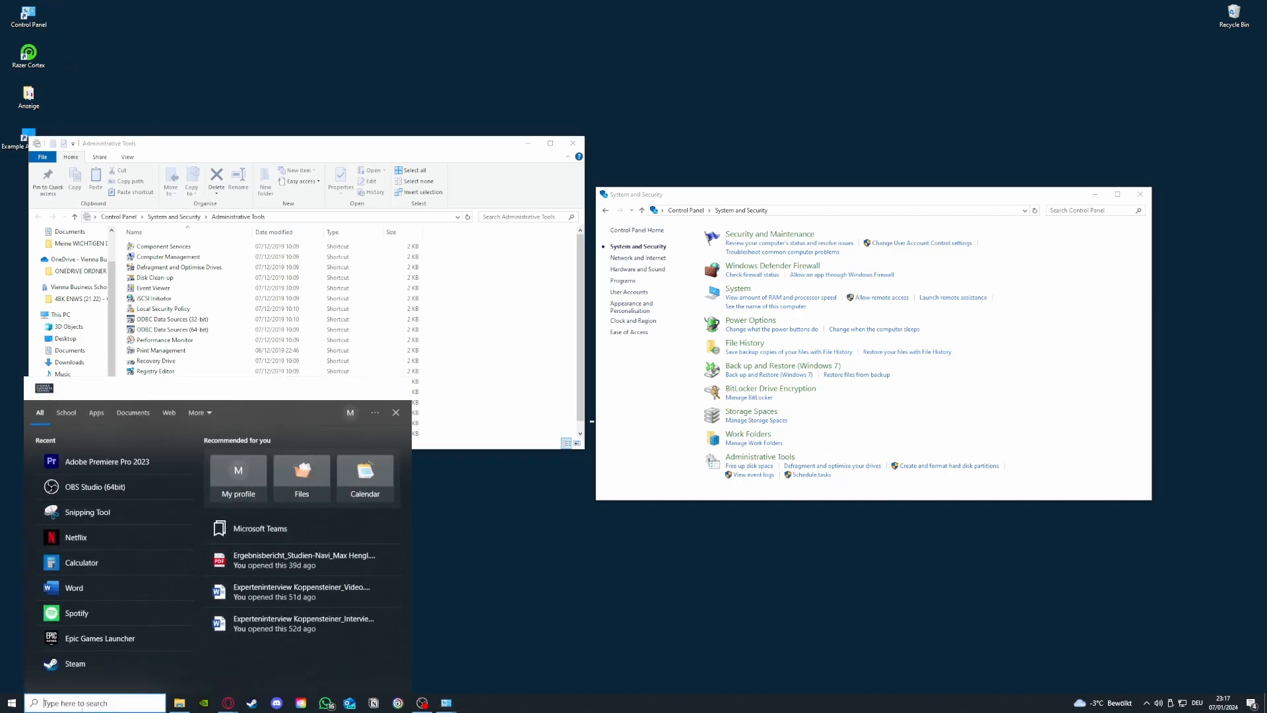
pyautogui.click(455, 548)
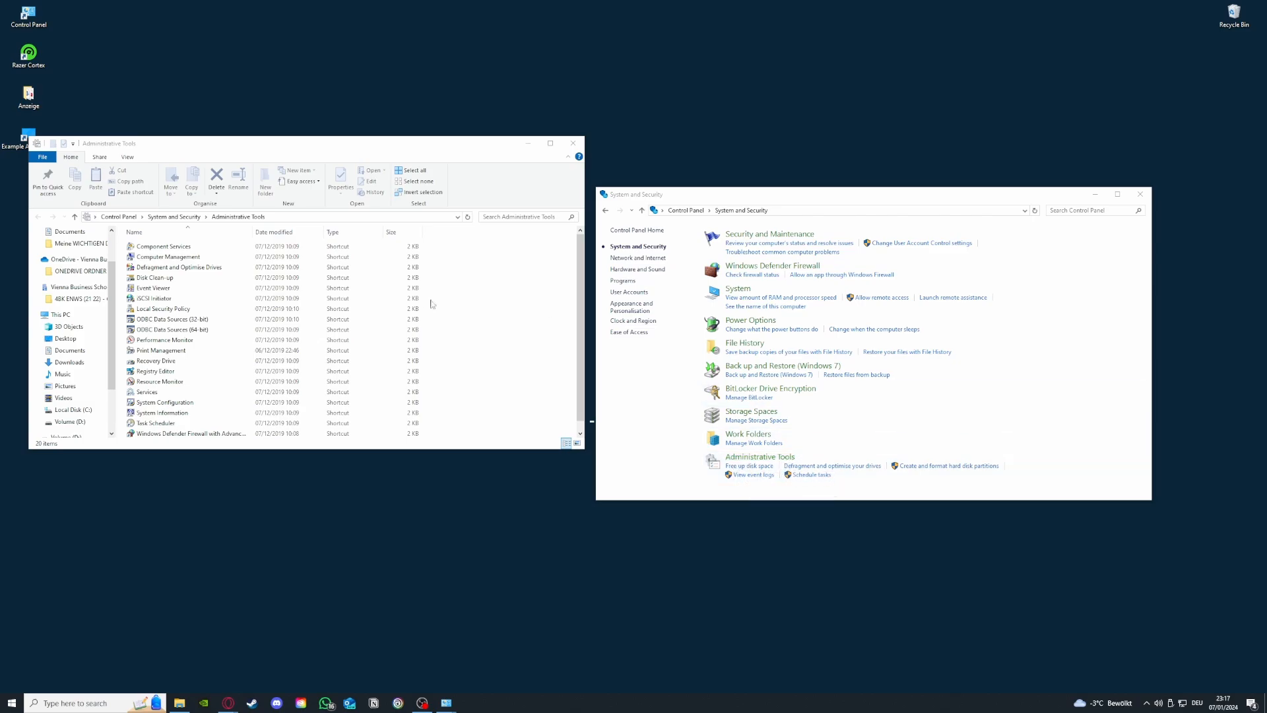
# Step: View the drives offered by Disk Clean-up with C: chosen, and close it along with the Administrative Tools and Control Panel windows
pyautogui.doubleClick(158, 278)
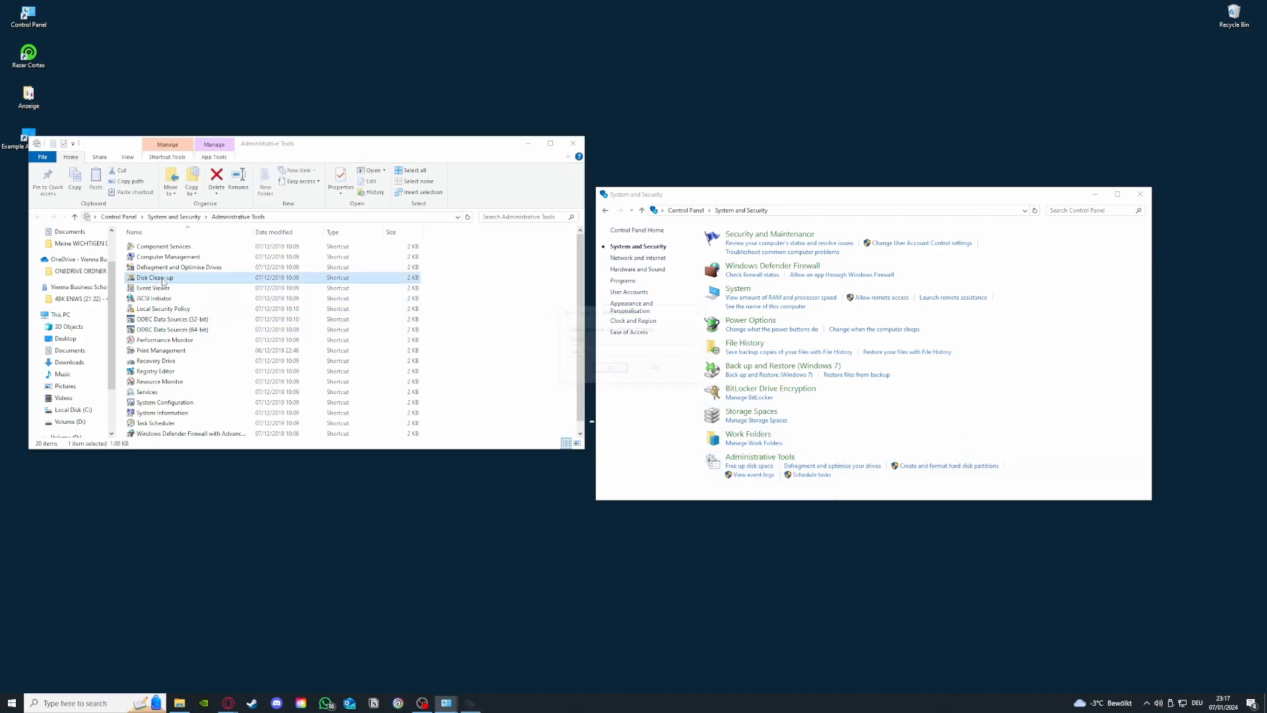
pyautogui.click(620, 351)
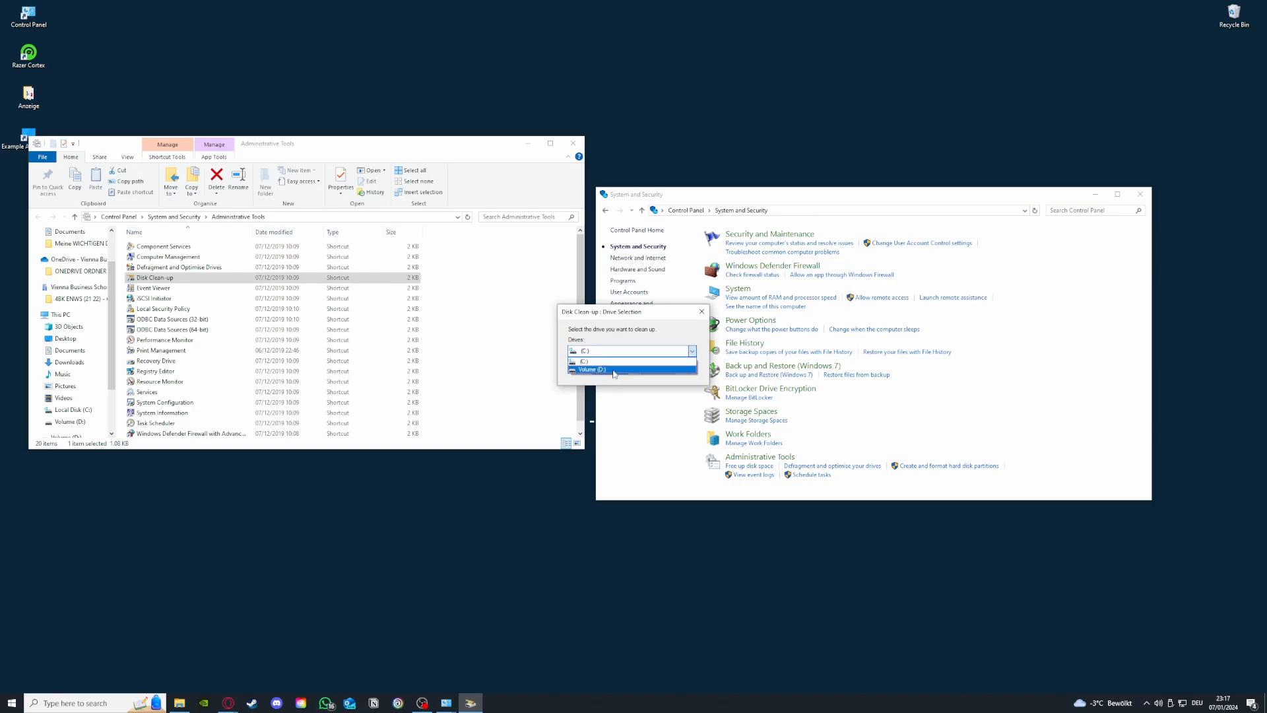
pyautogui.click(613, 361)
pyautogui.click(701, 316)
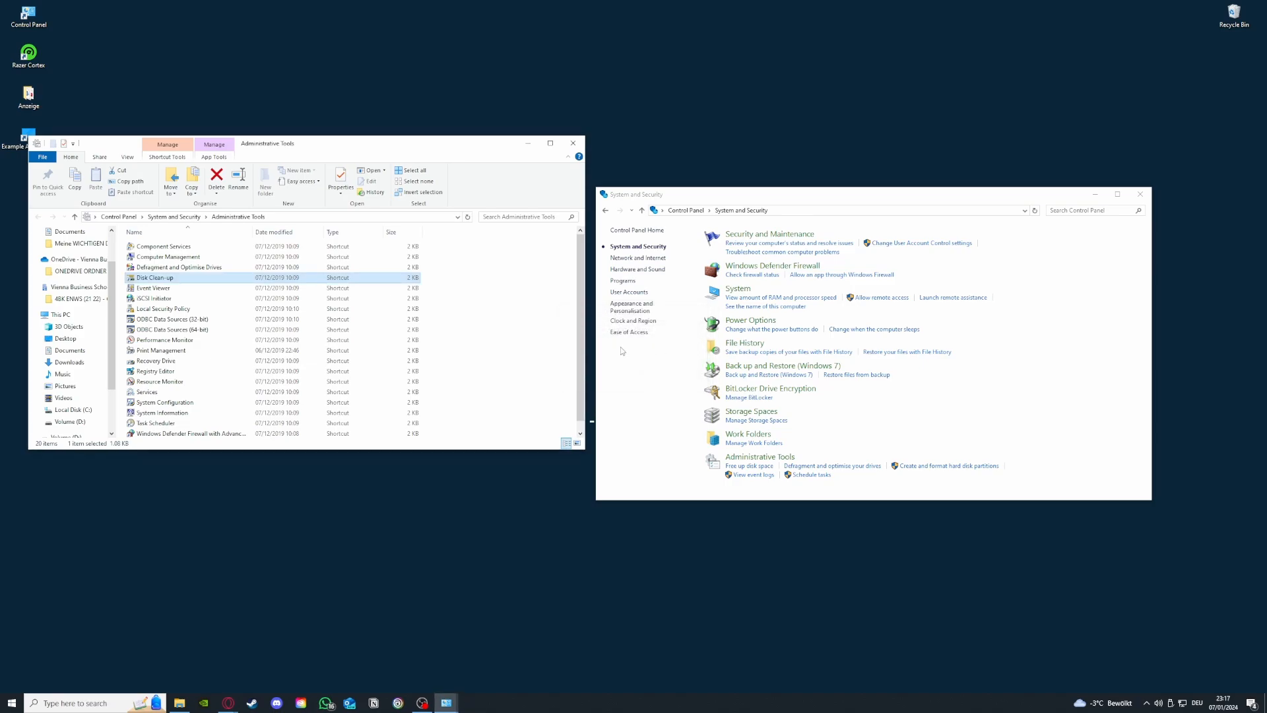
pyautogui.click(573, 143)
pyautogui.click(1139, 194)
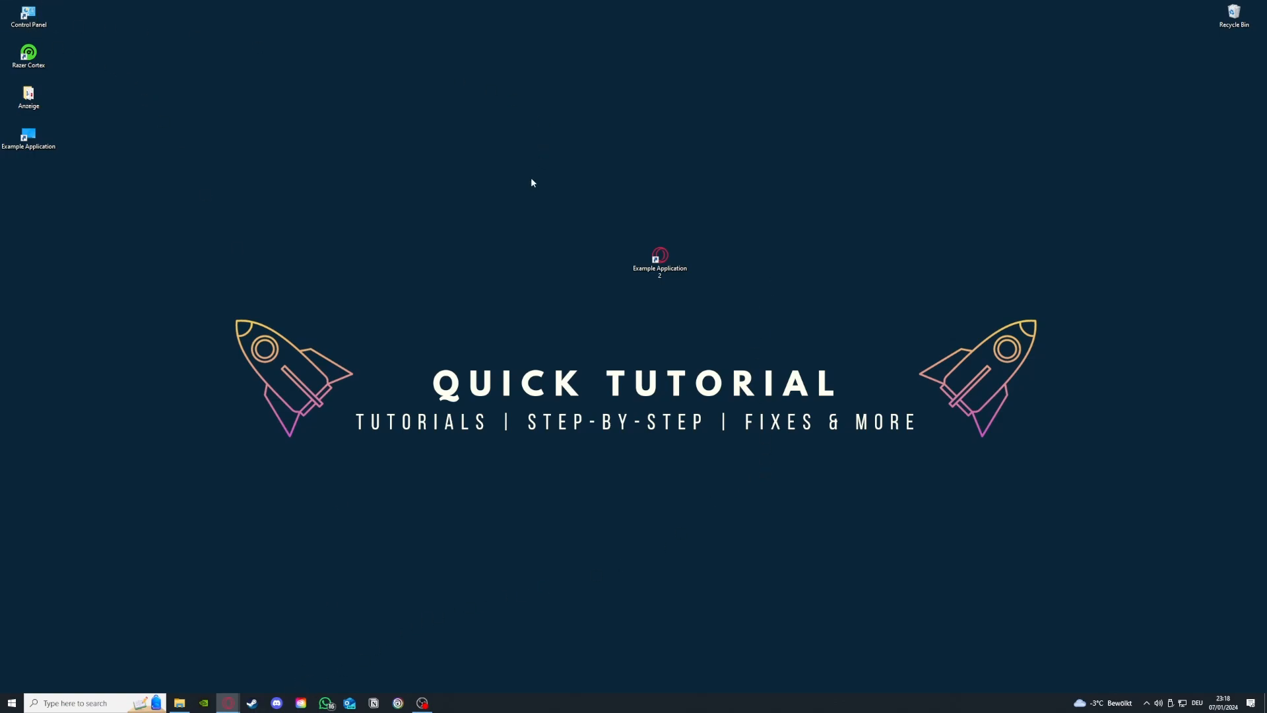
# Step: Open Control Panel's list of programs to uninstall and look through the installed programs
pyautogui.doubleClick(48, 18)
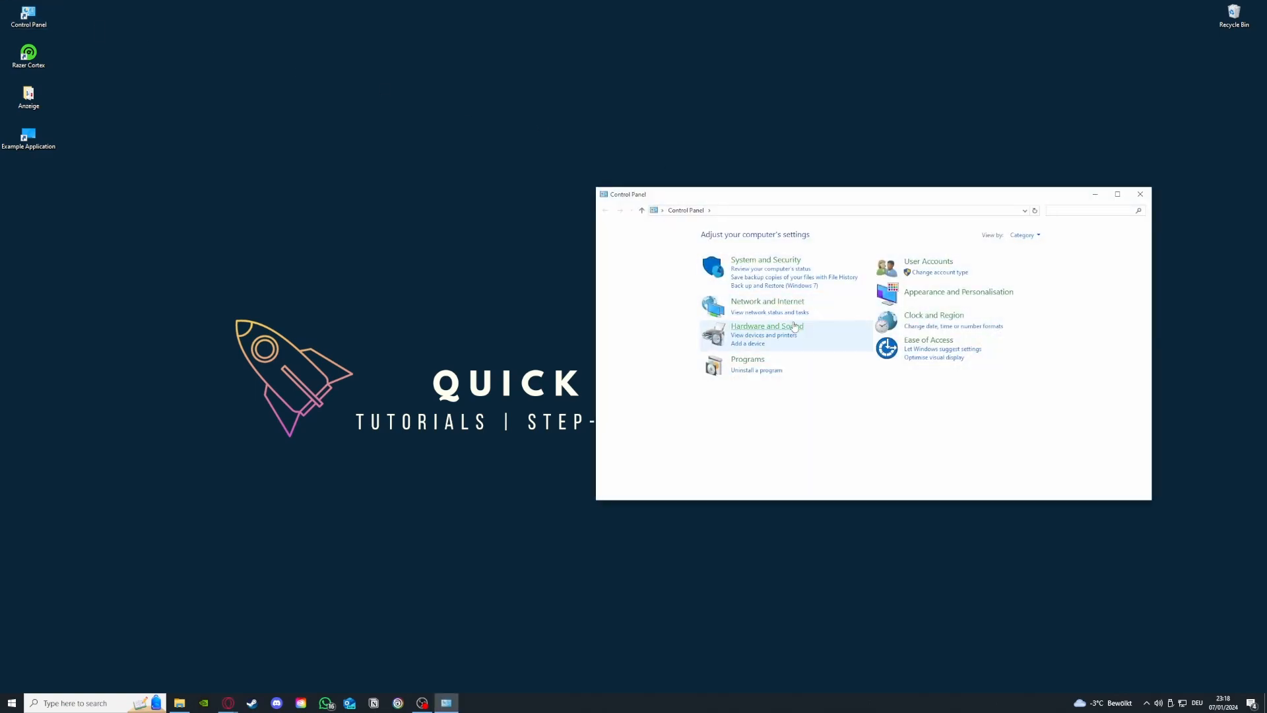
pyautogui.click(758, 371)
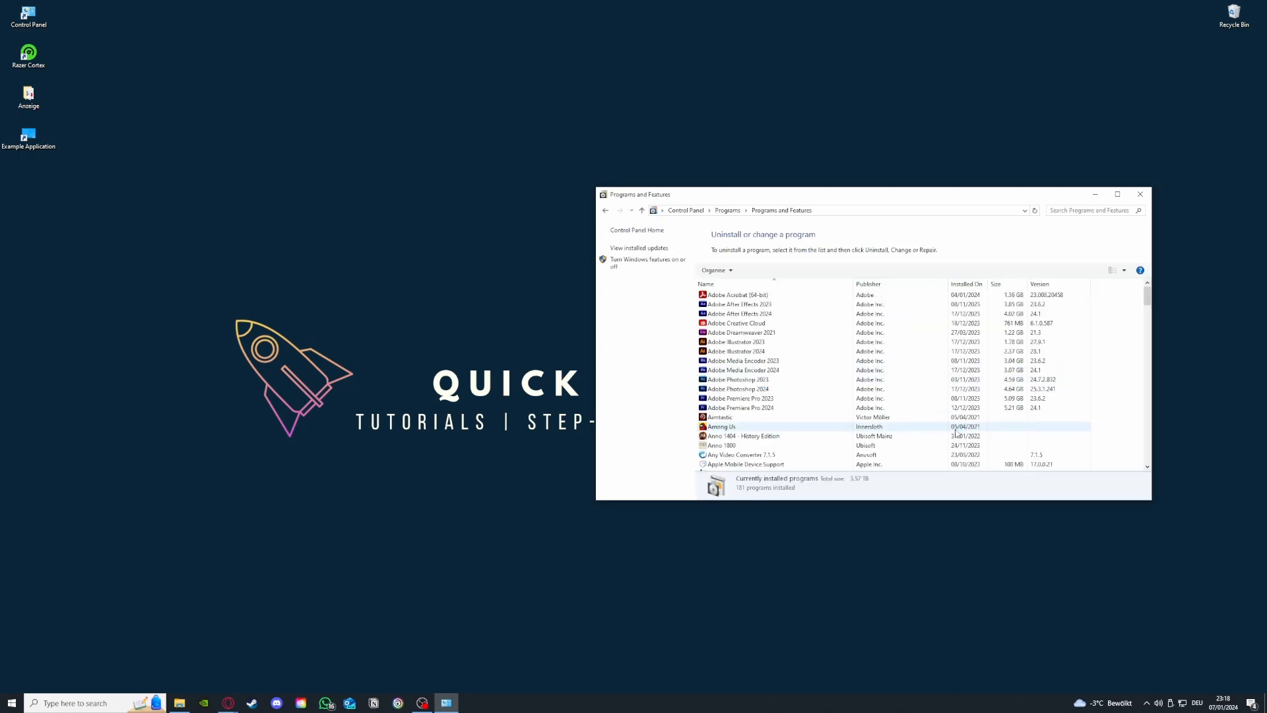
pyautogui.scroll(-15, 956, 432)
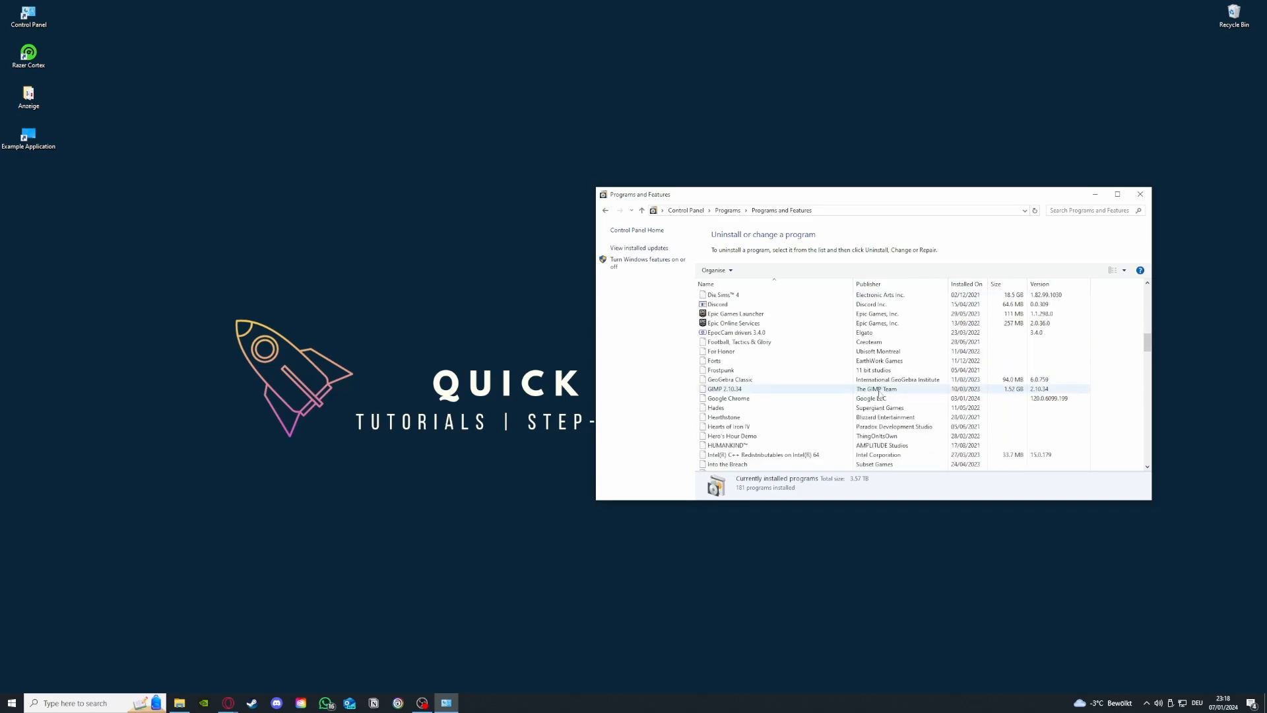
pyautogui.scroll(-14, 879, 394)
pyautogui.scroll(8, 820, 400)
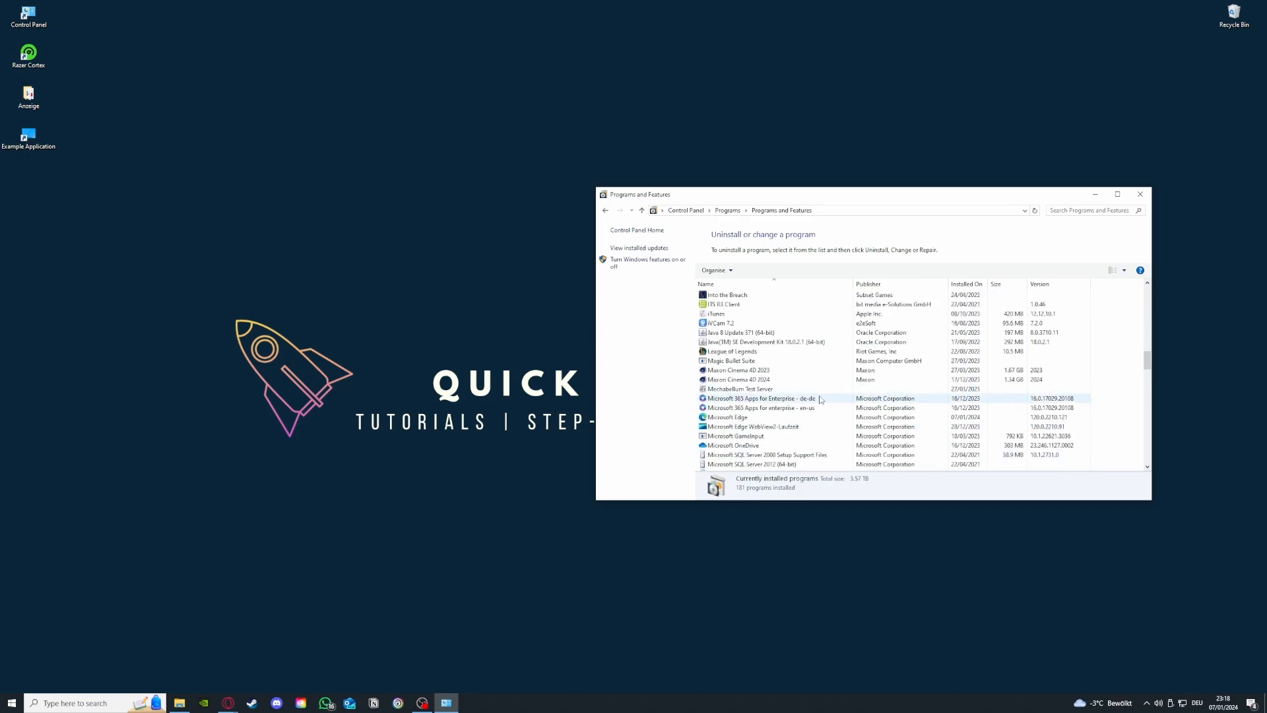
# Step: Find Microsoft Teams in the installed programs, display its uninstall option and dismiss it without uninstalling
pyautogui.scroll(-3, 820, 400)
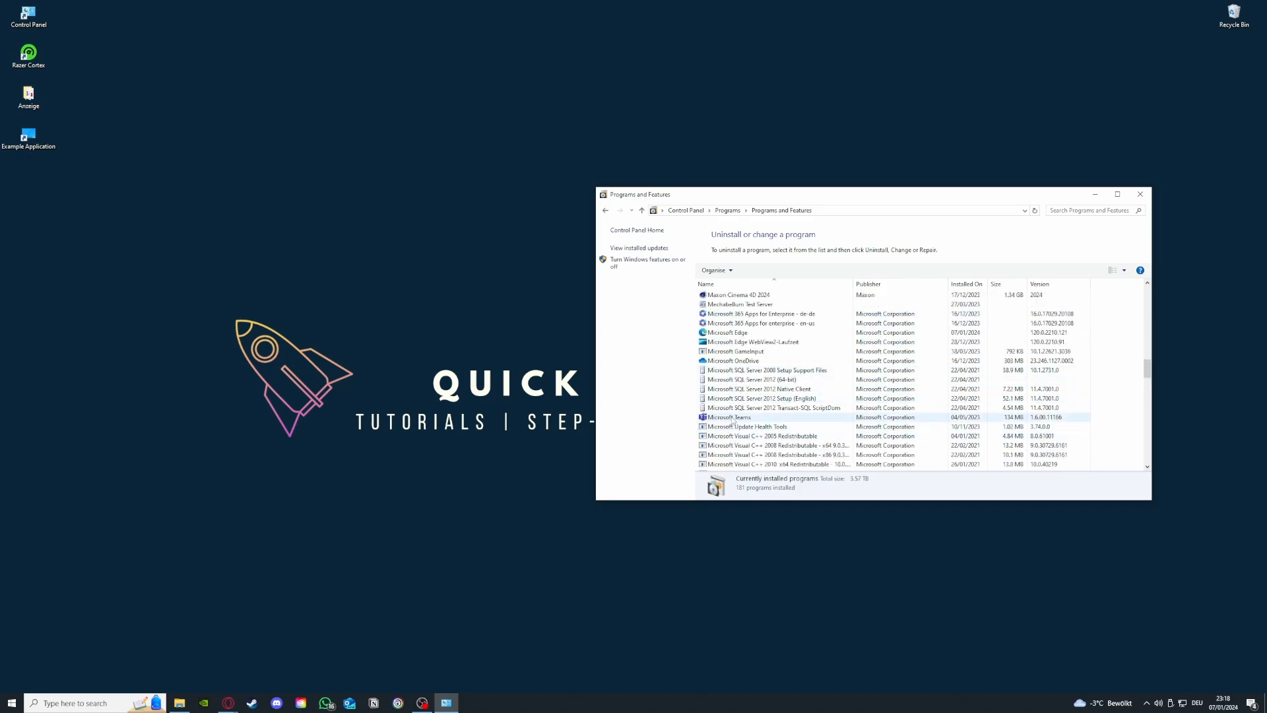
pyautogui.click(732, 419)
pyautogui.rightClick(733, 420)
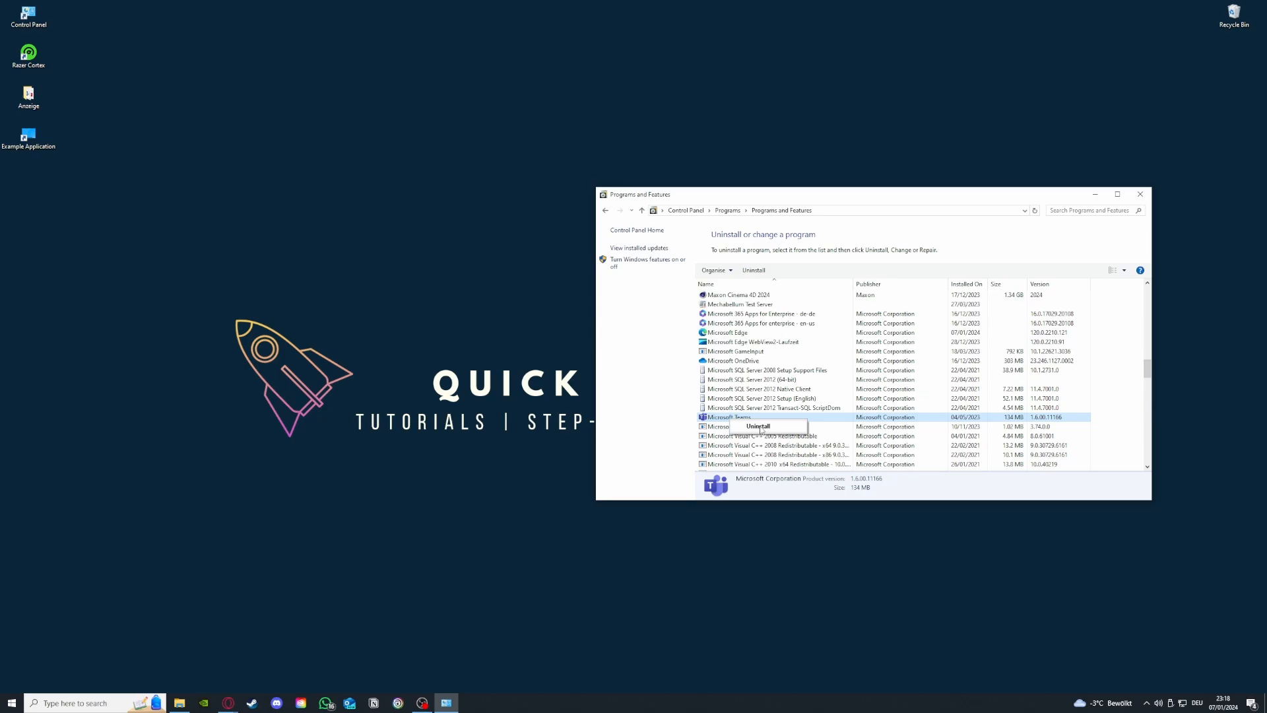
pyautogui.click(632, 342)
# Step: Return to the Control Panel home, search for "window" and open Windows Defender Firewall
pyautogui.click(605, 210)
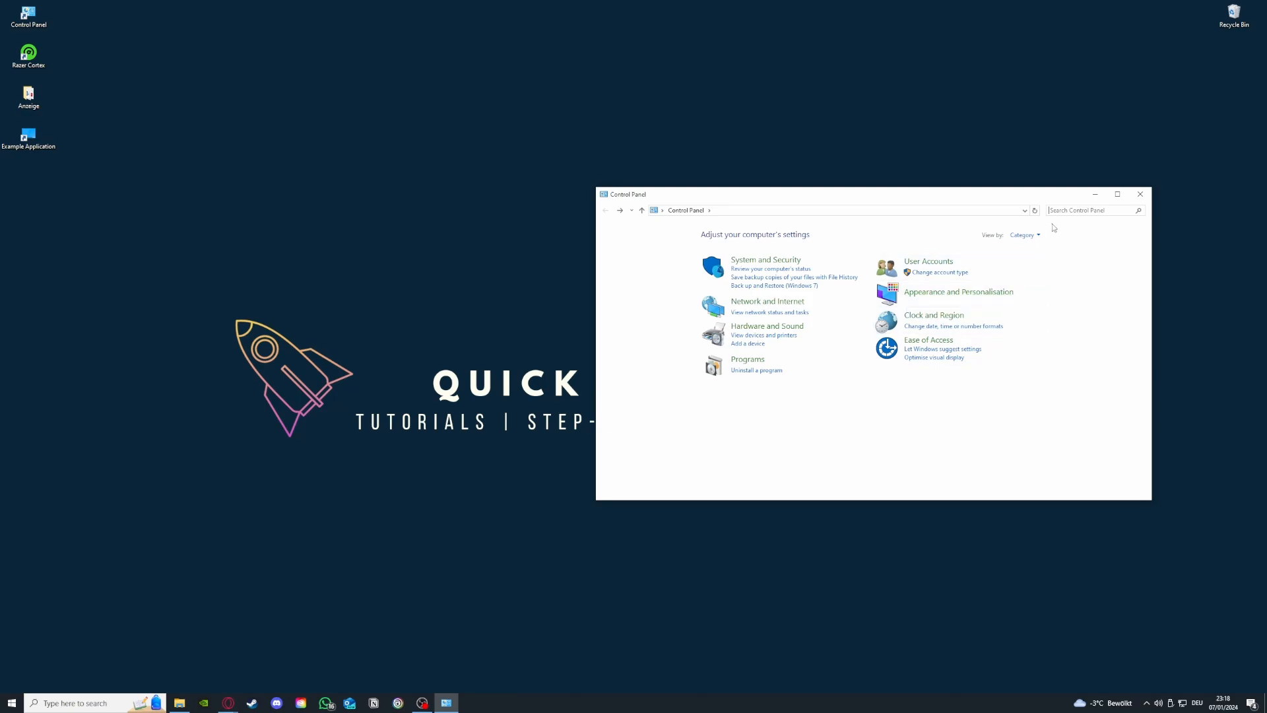
pyautogui.write('window')
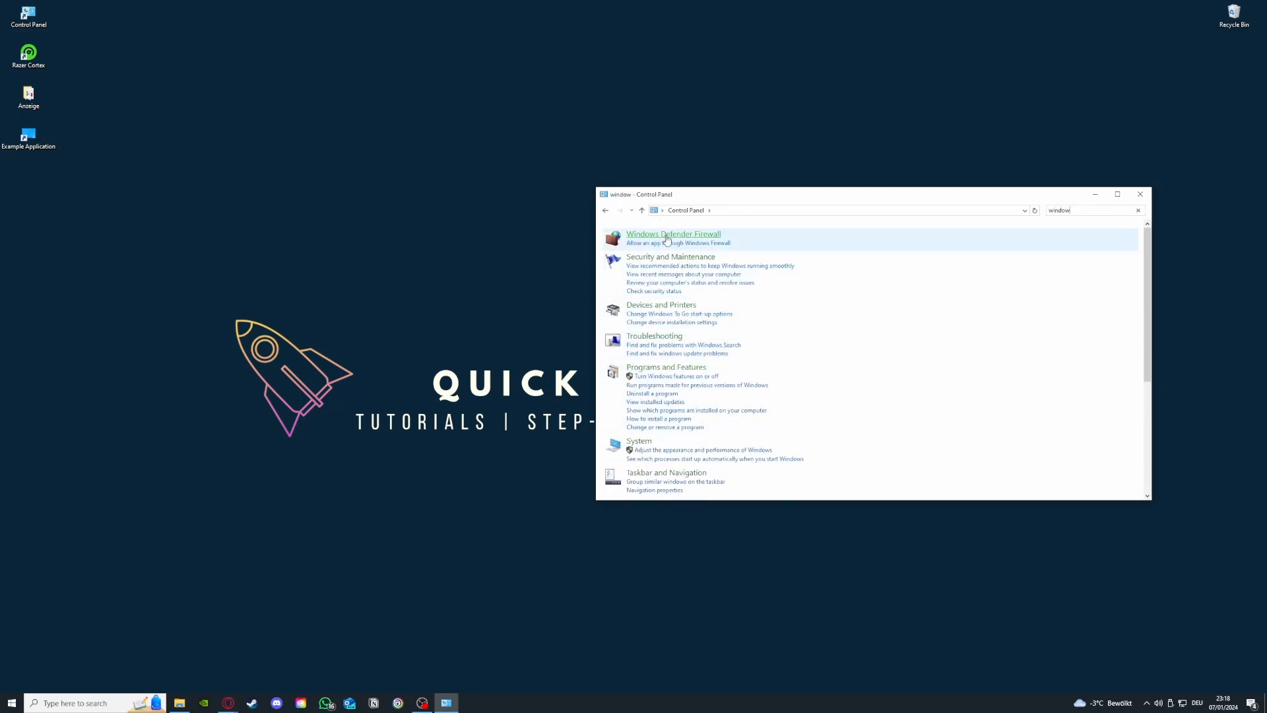
pyautogui.click(673, 234)
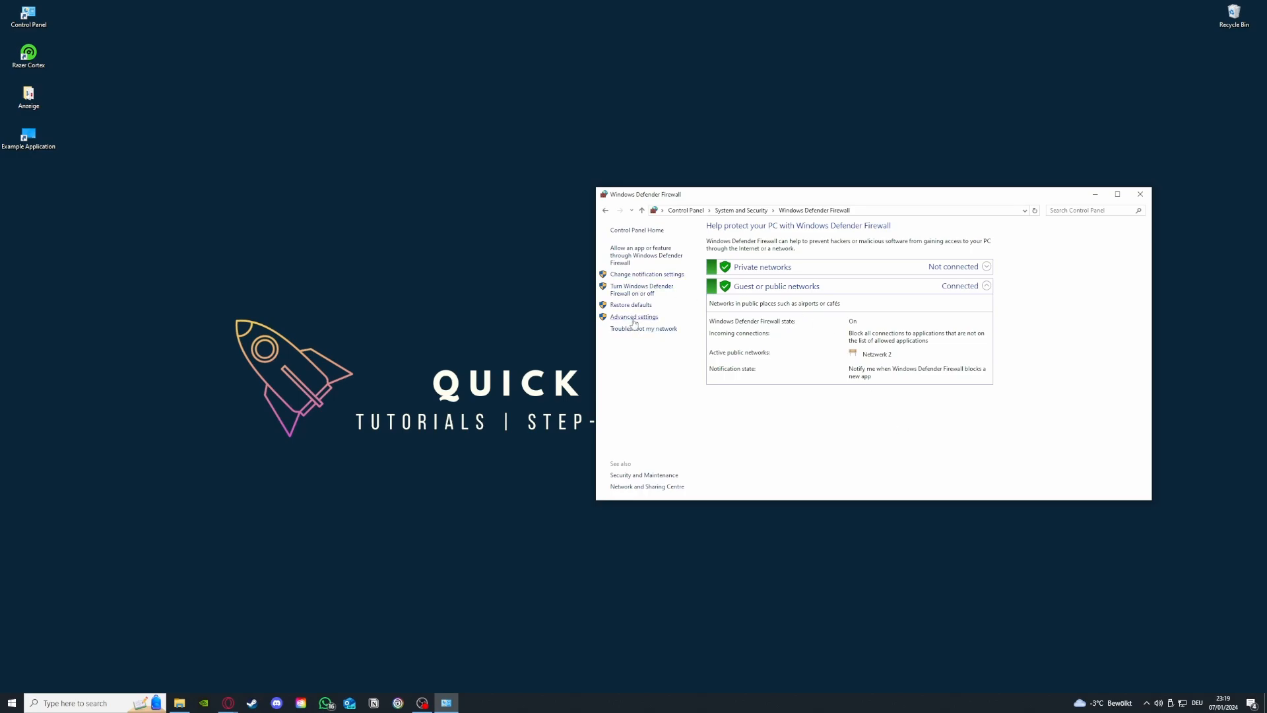
# Step: Look through the apps and features allowed through Windows Defender Firewall, and return to the firewall overview
pyautogui.click(635, 256)
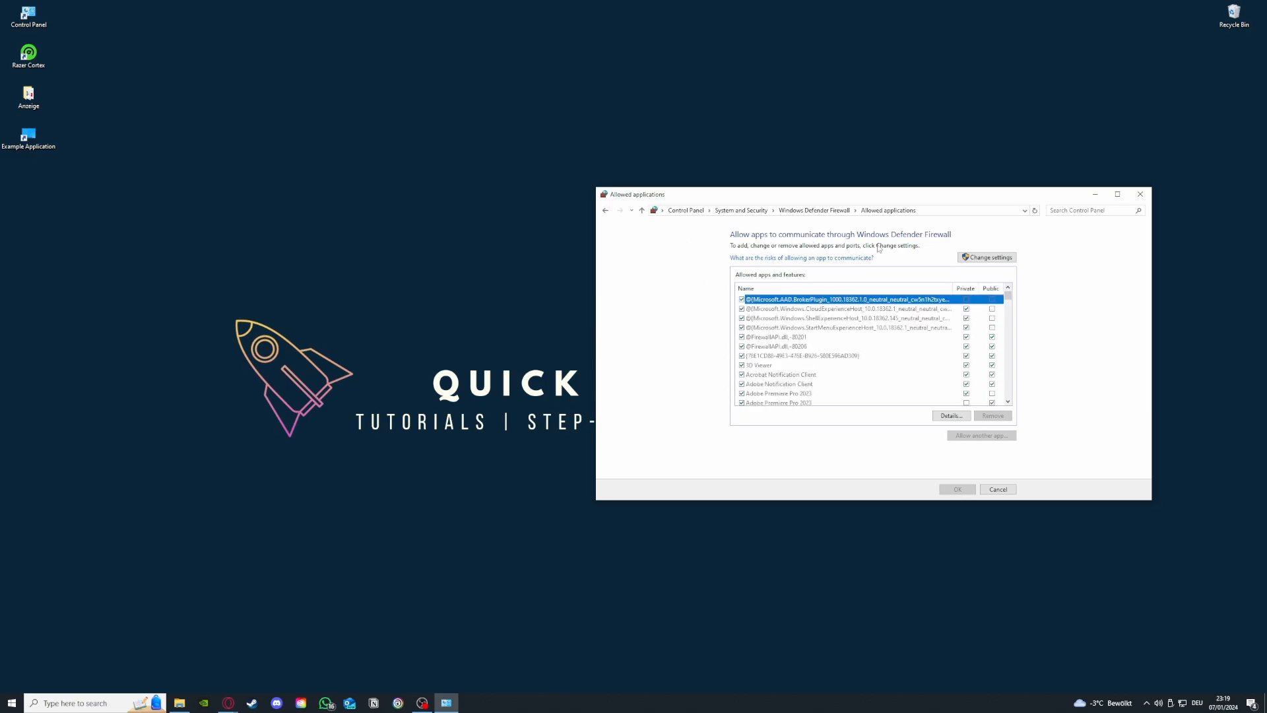
pyautogui.click(605, 210)
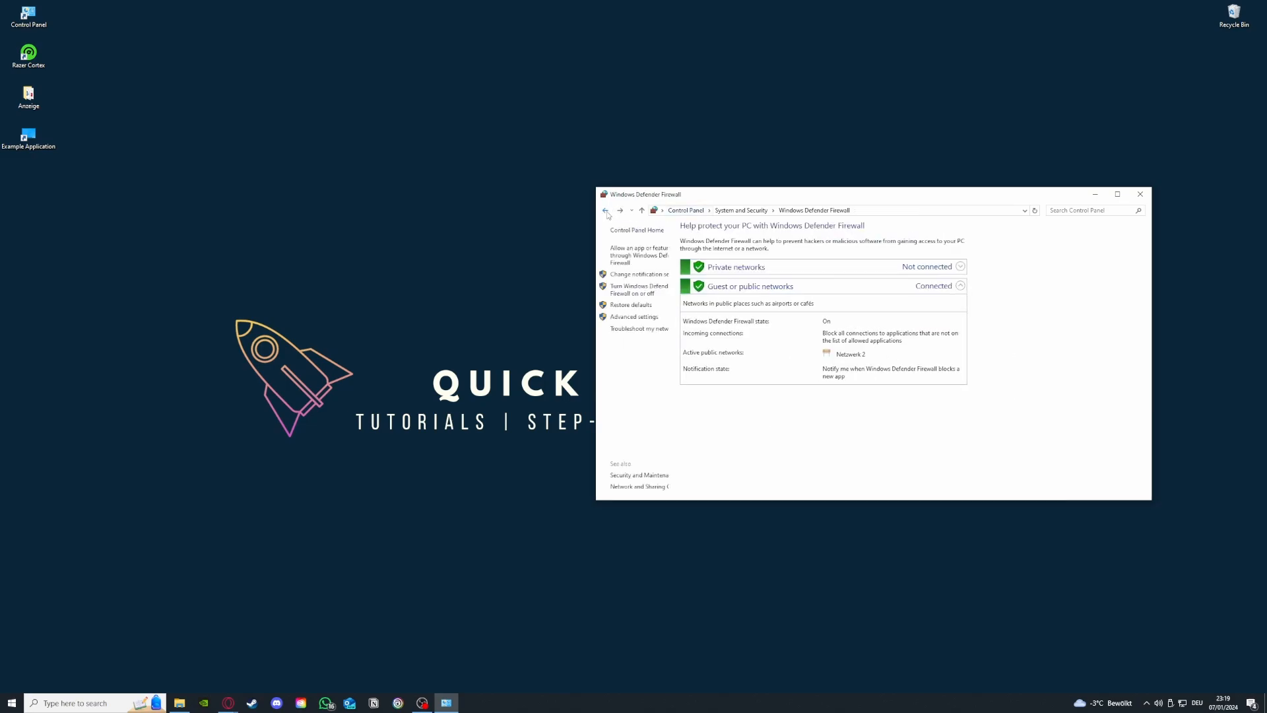
pyautogui.click(635, 257)
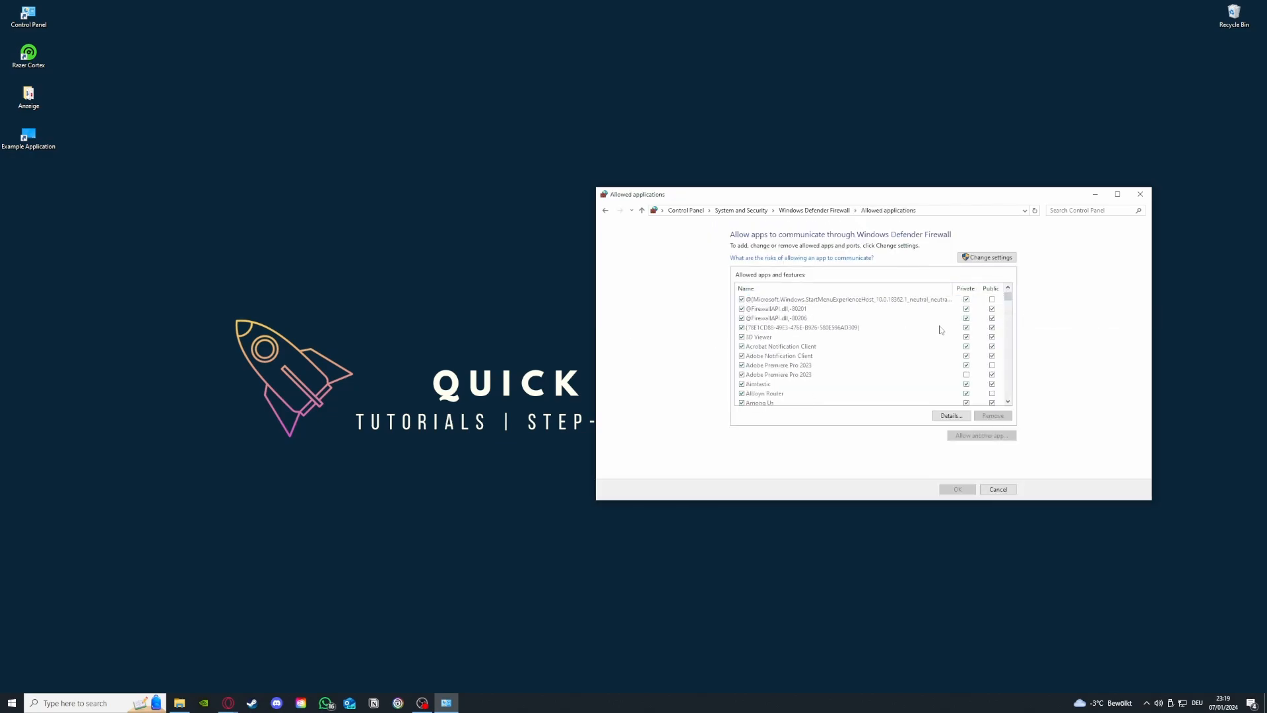
pyautogui.scroll(-10, 940, 329)
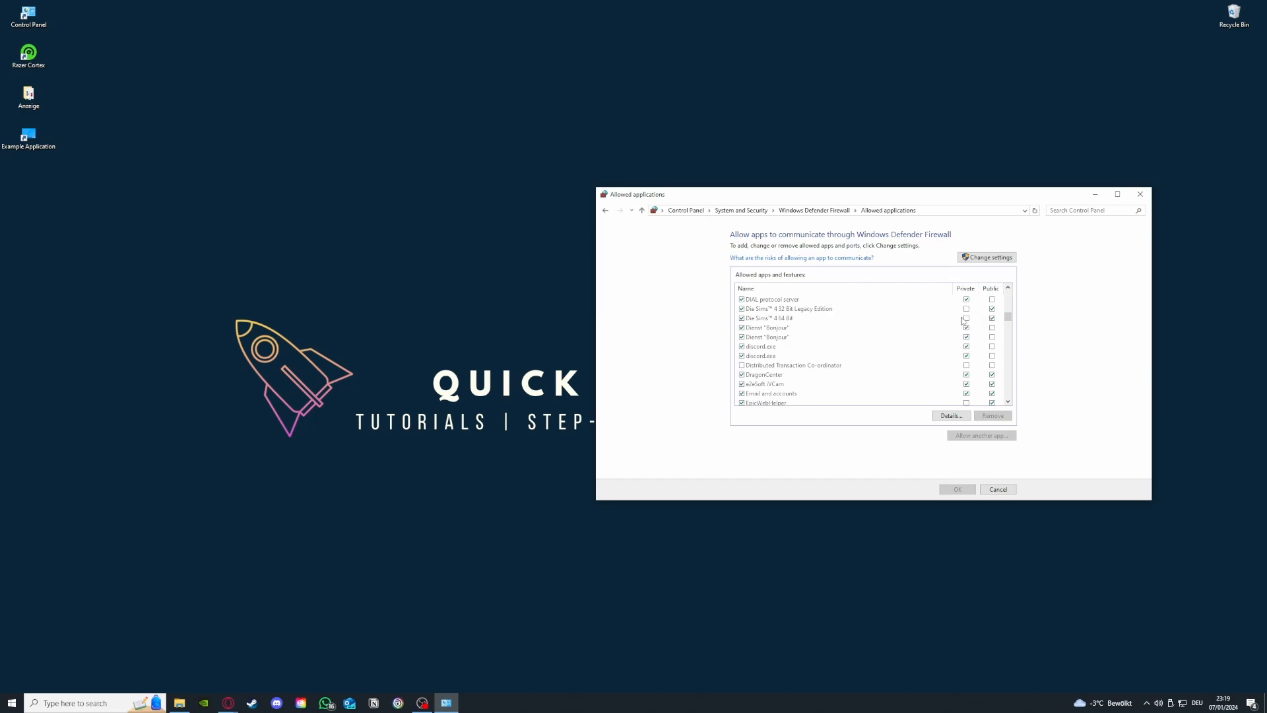
pyautogui.click(605, 211)
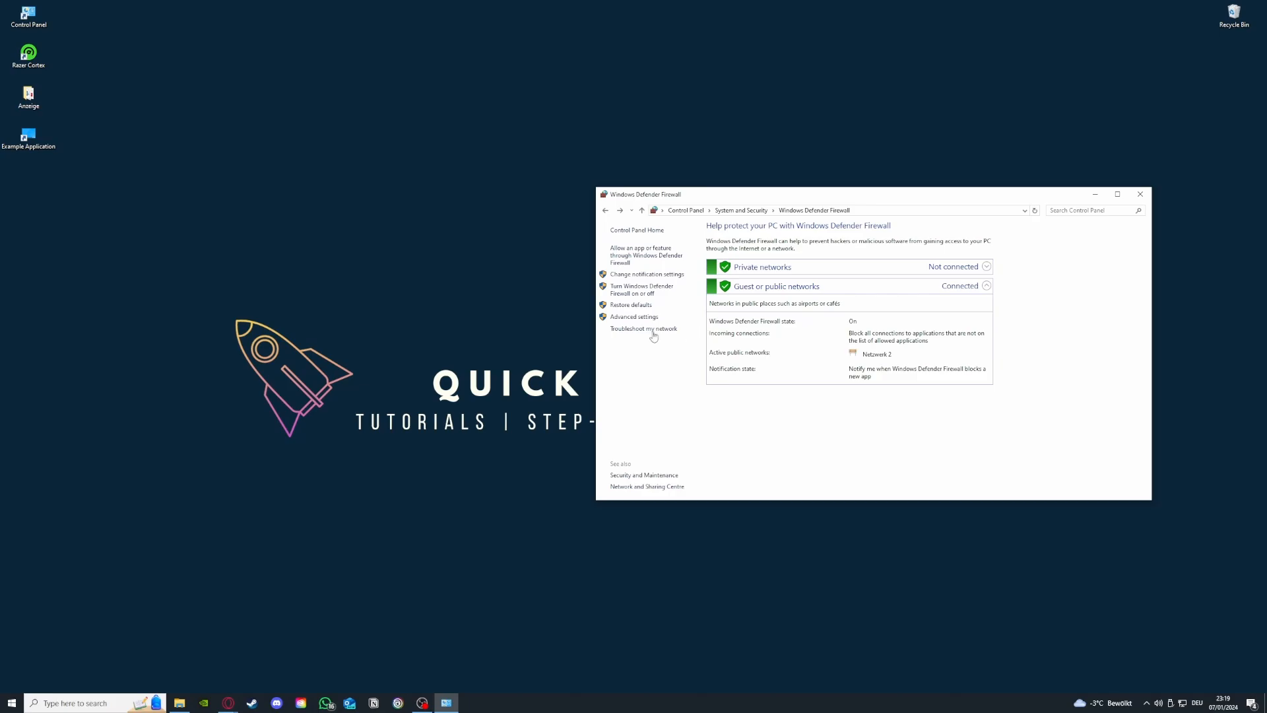
# Step: Open the firewall's advanced settings and look through the inbound rules
pyautogui.click(638, 318)
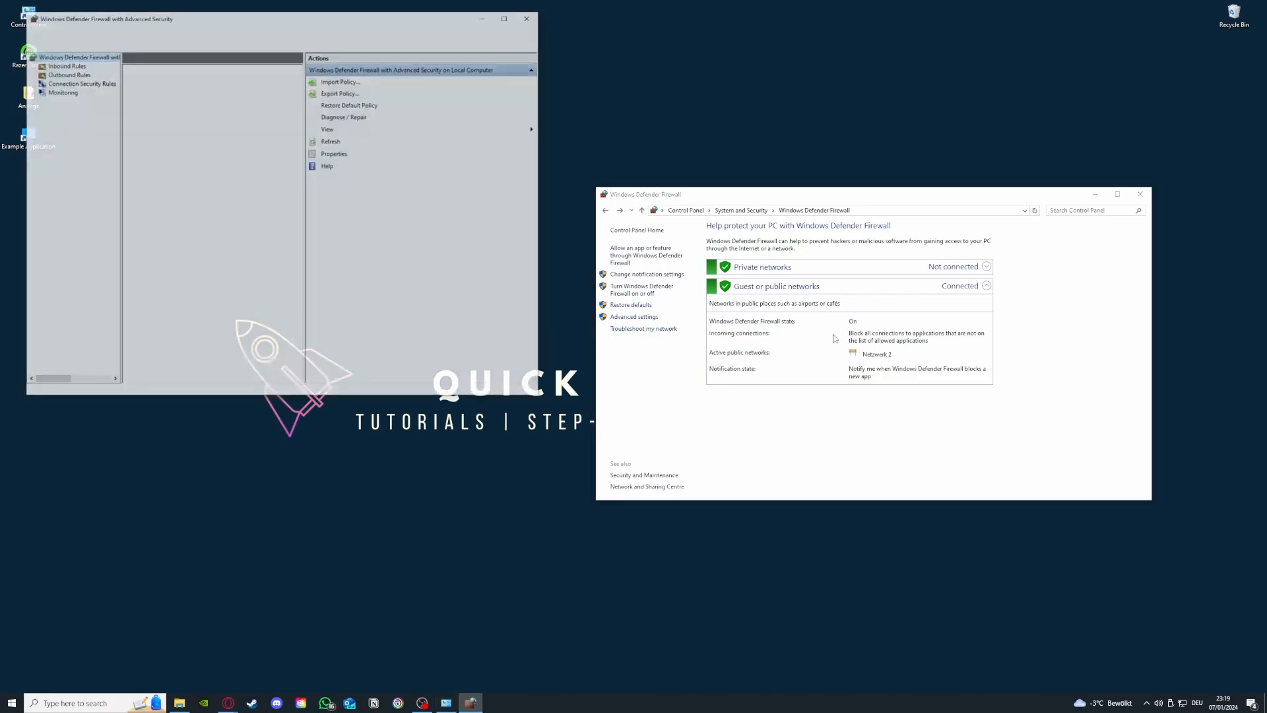
pyautogui.scroll(-3, 196, 153)
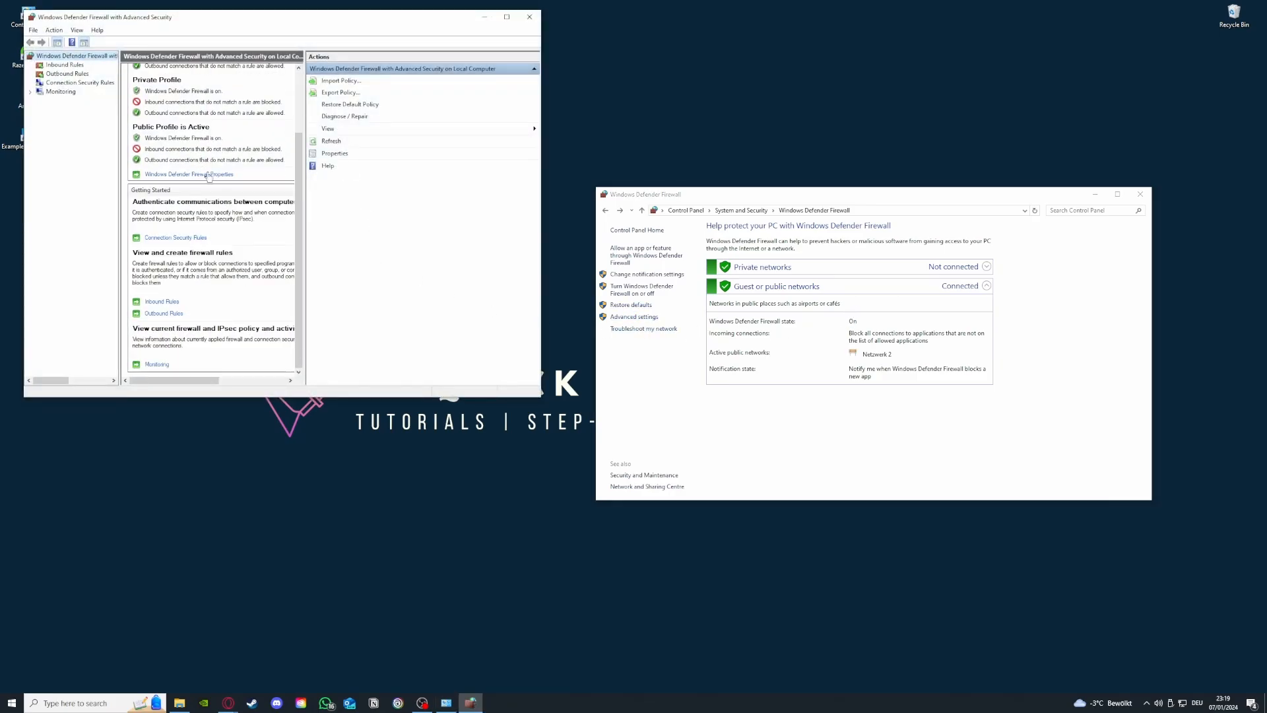
pyautogui.click(65, 66)
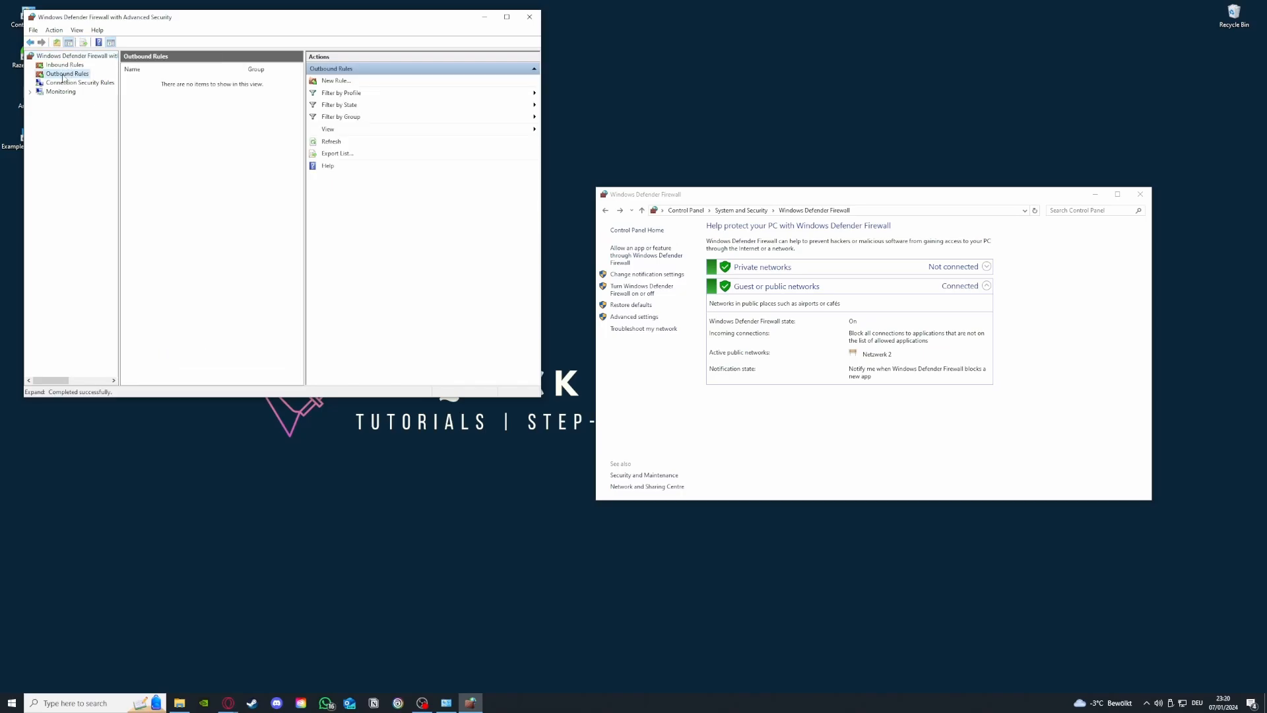
pyautogui.click(67, 74)
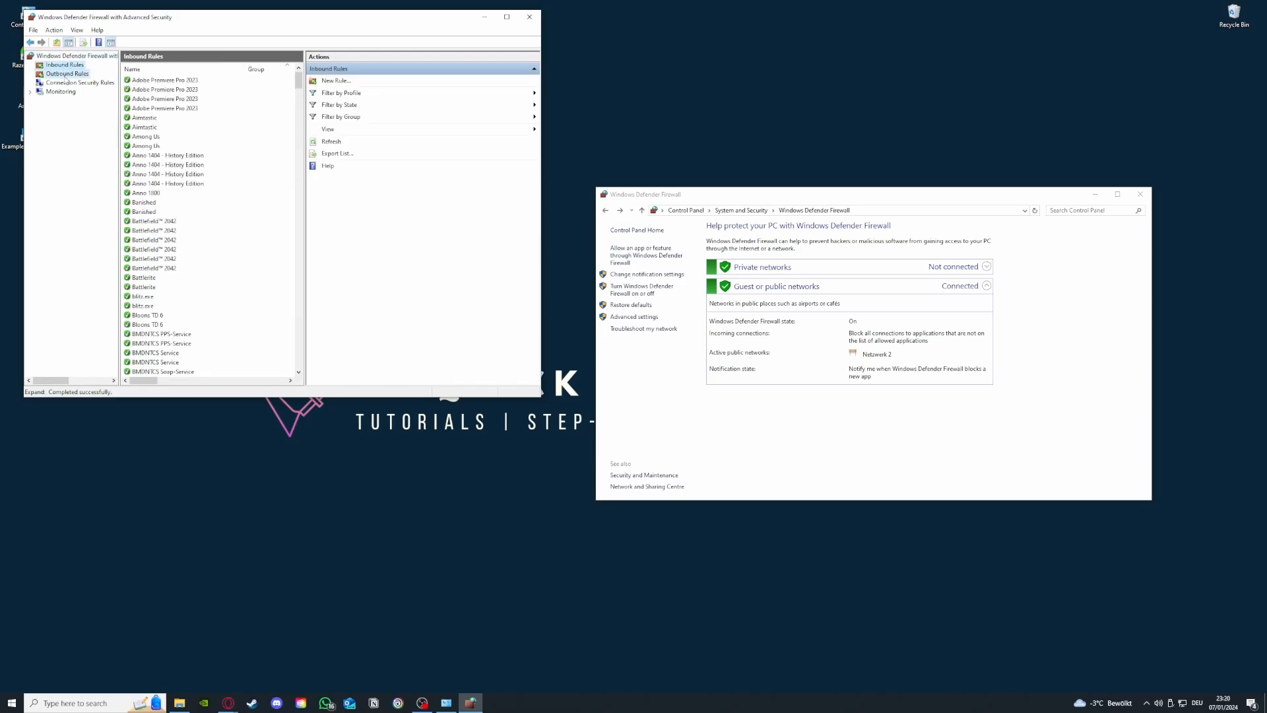
pyautogui.click(66, 65)
pyautogui.scroll(-3, 207, 197)
pyautogui.scroll(-15, 207, 197)
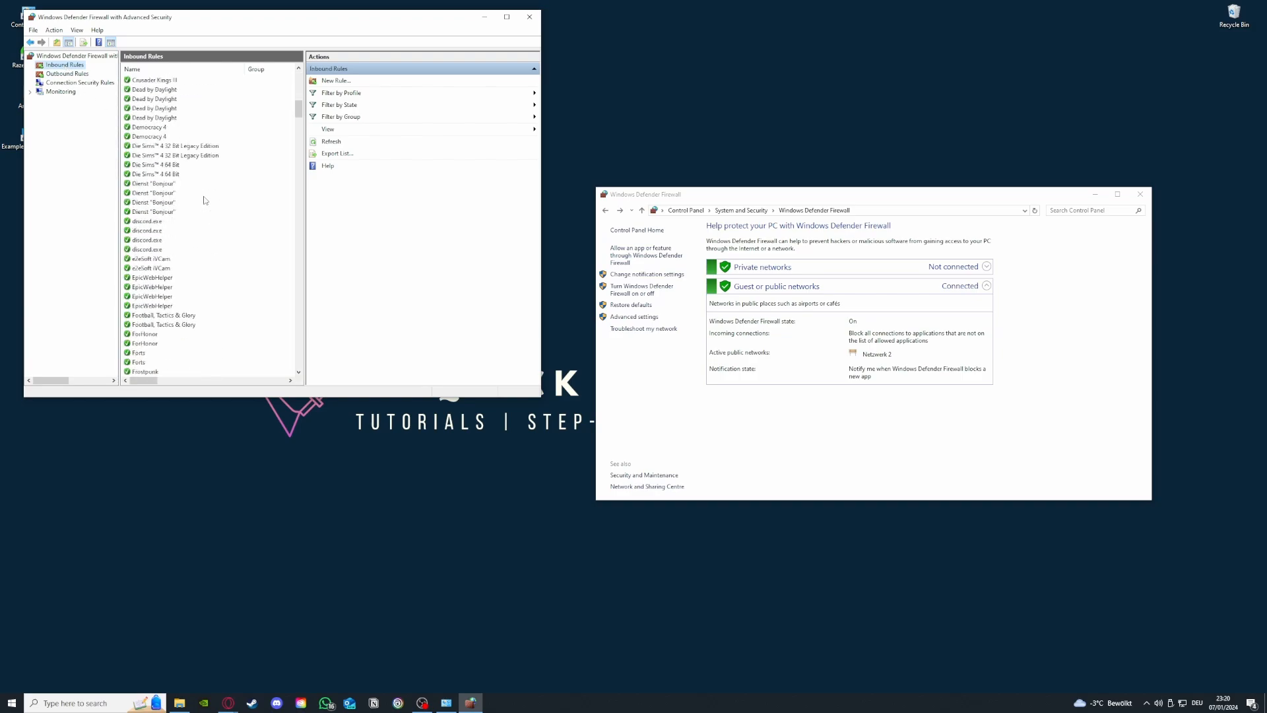
# Step: View the rule types in the New Inbound Rule Wizard, close it and look further down the inbound rules
pyautogui.click(355, 82)
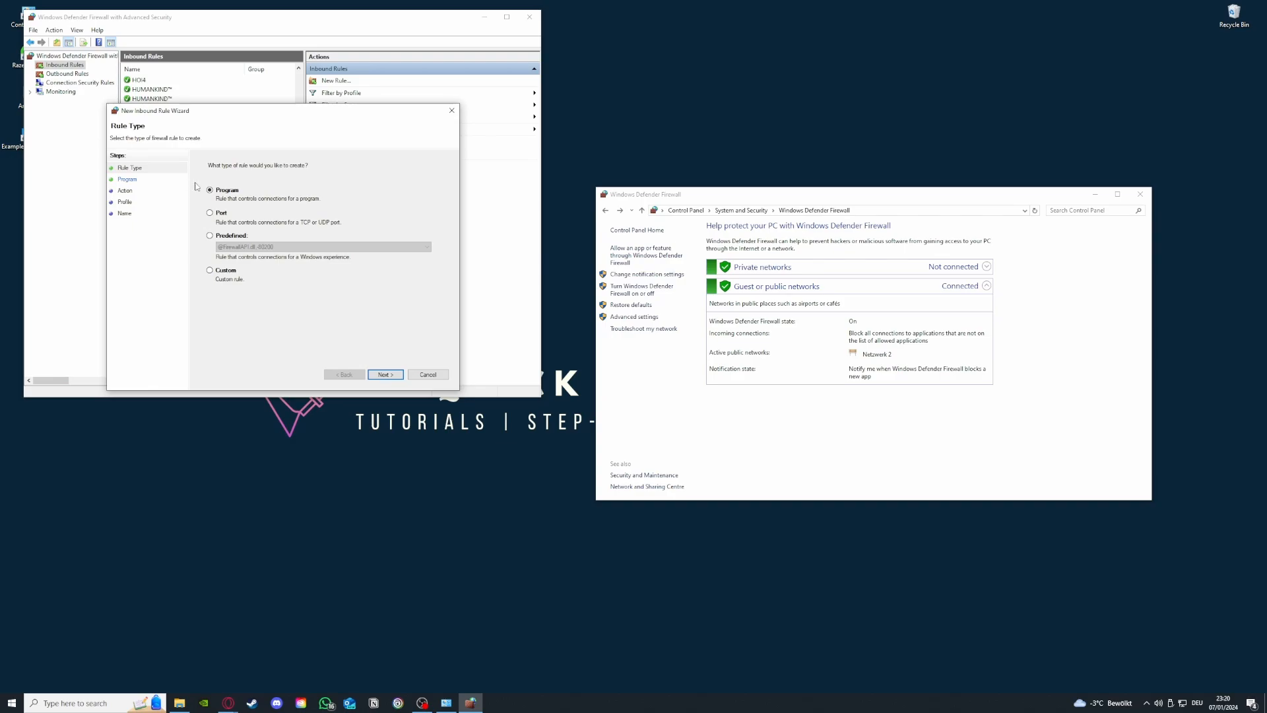
pyautogui.click(453, 111)
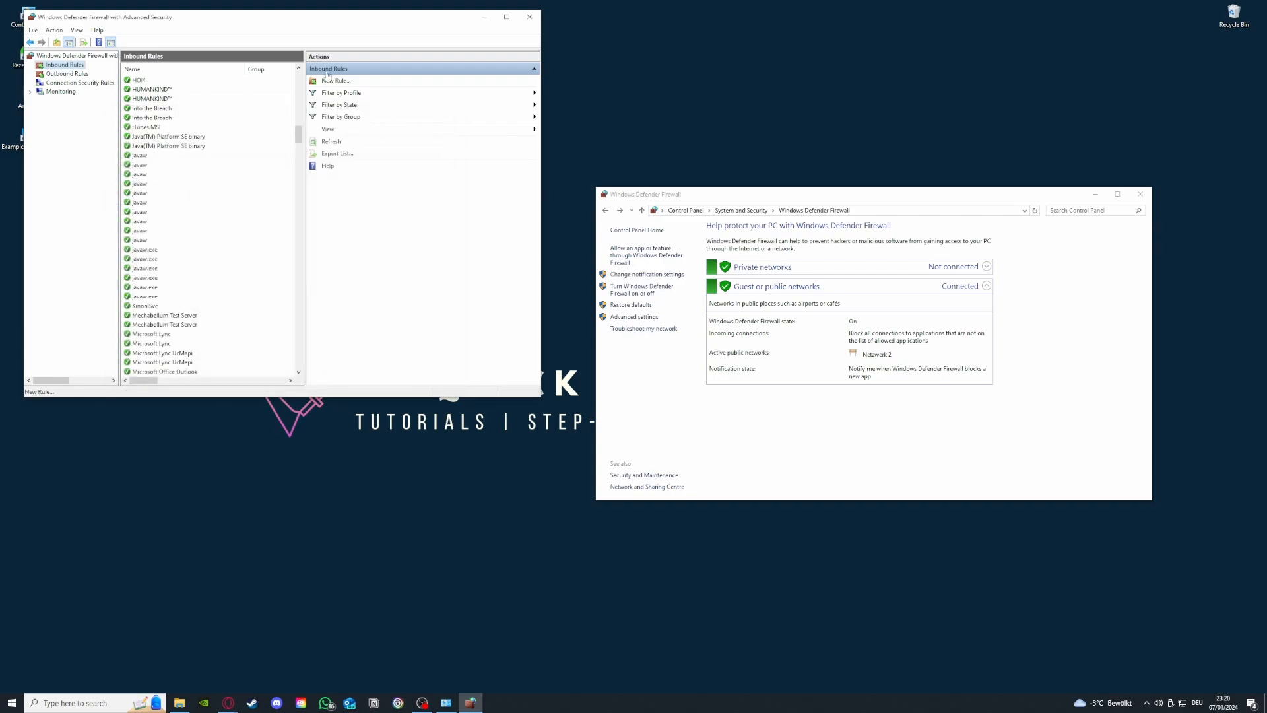
pyautogui.scroll(-15, 233, 319)
pyautogui.scroll(-8, 231, 318)
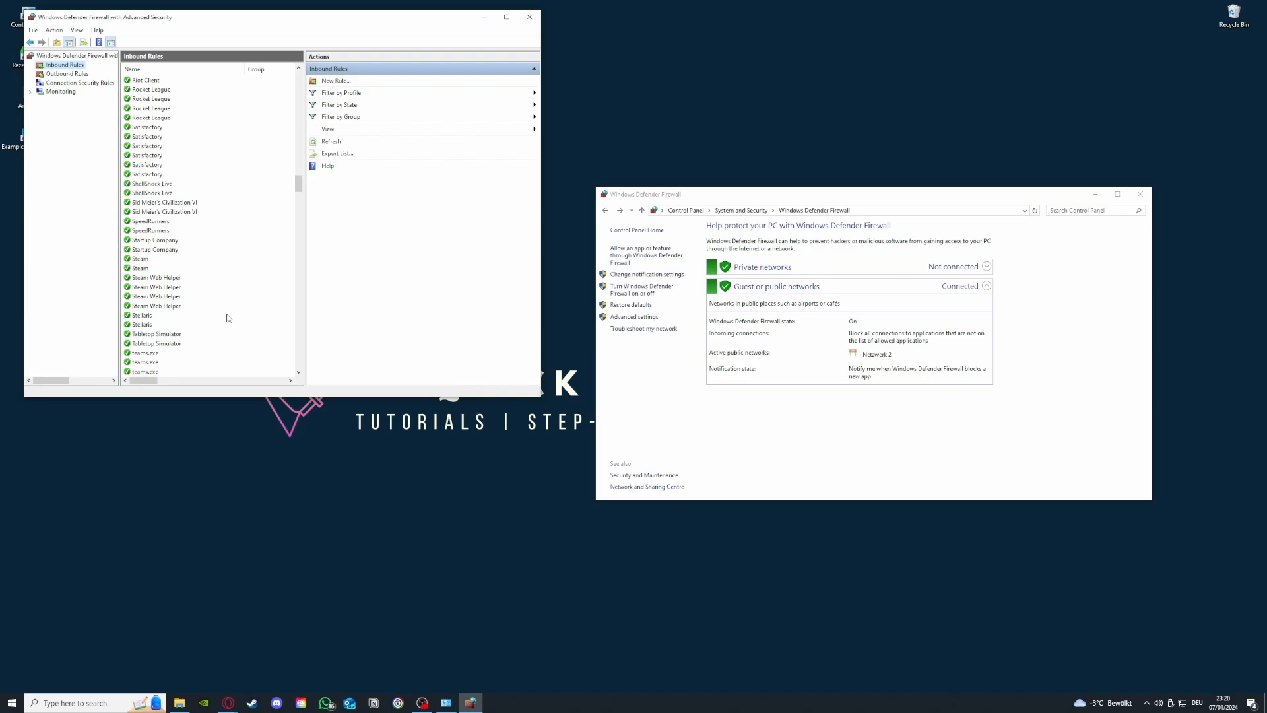
# Step: Switch to the outbound rules, look through the list and return to its beginning
pyautogui.click(68, 74)
pyautogui.click(66, 65)
pyautogui.click(68, 74)
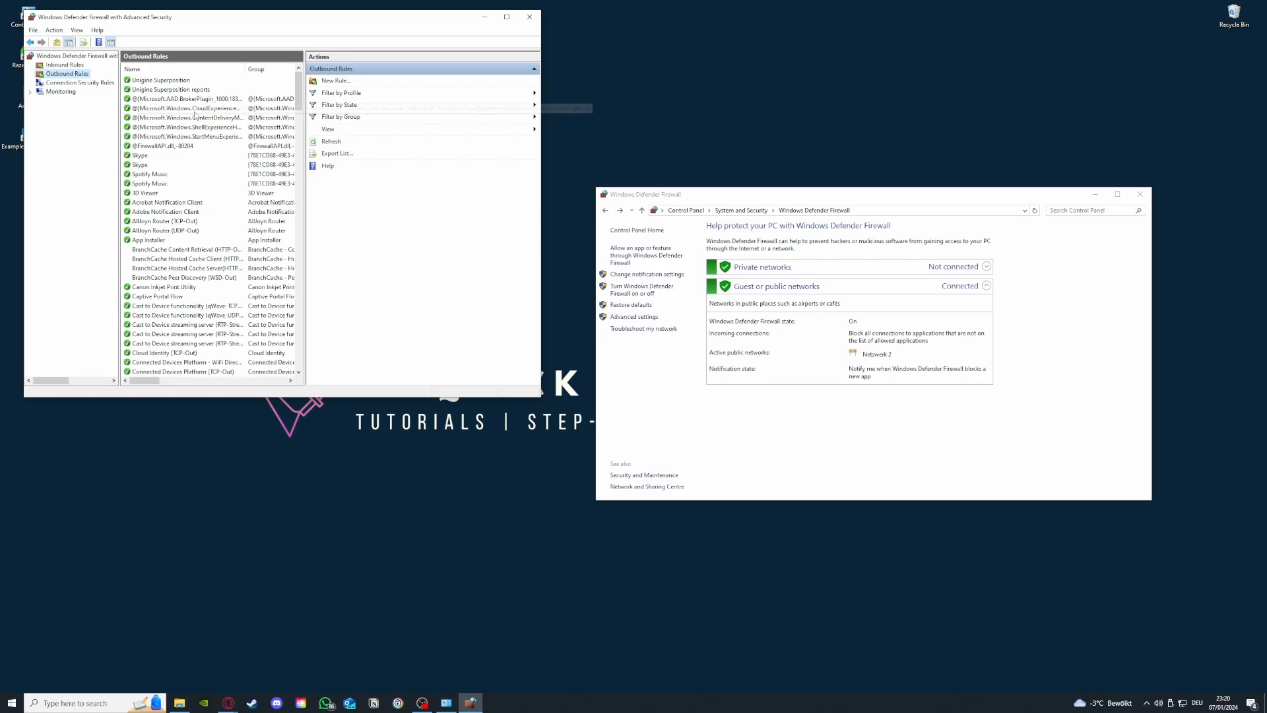
pyautogui.moveTo(300, 93); pyautogui.dragTo(134, 265)
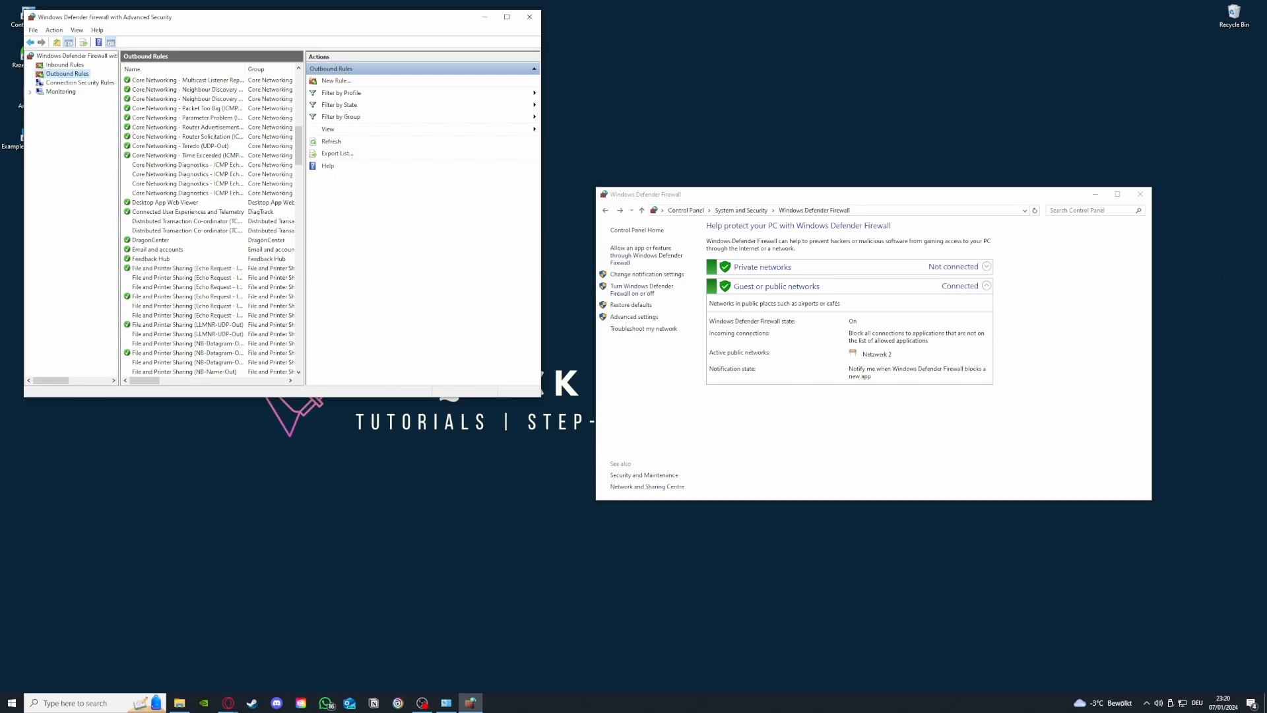
pyautogui.click(228, 703)
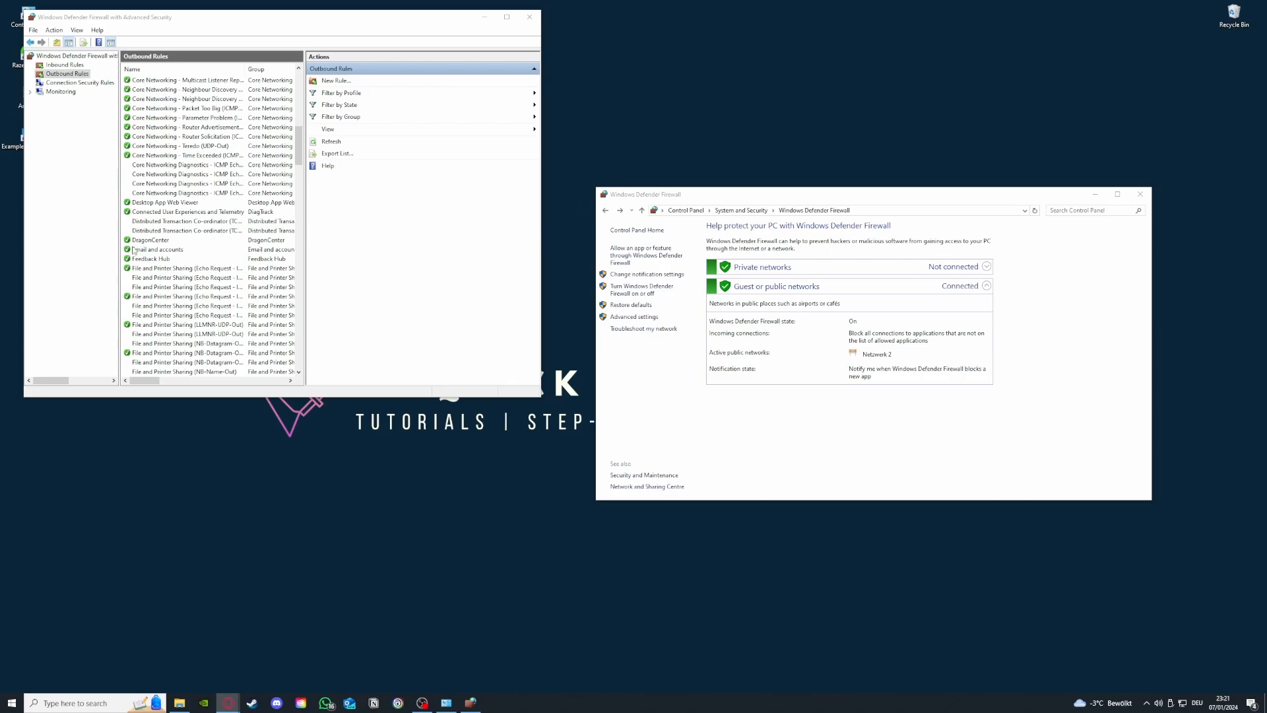
pyautogui.scroll(18, 133, 250)
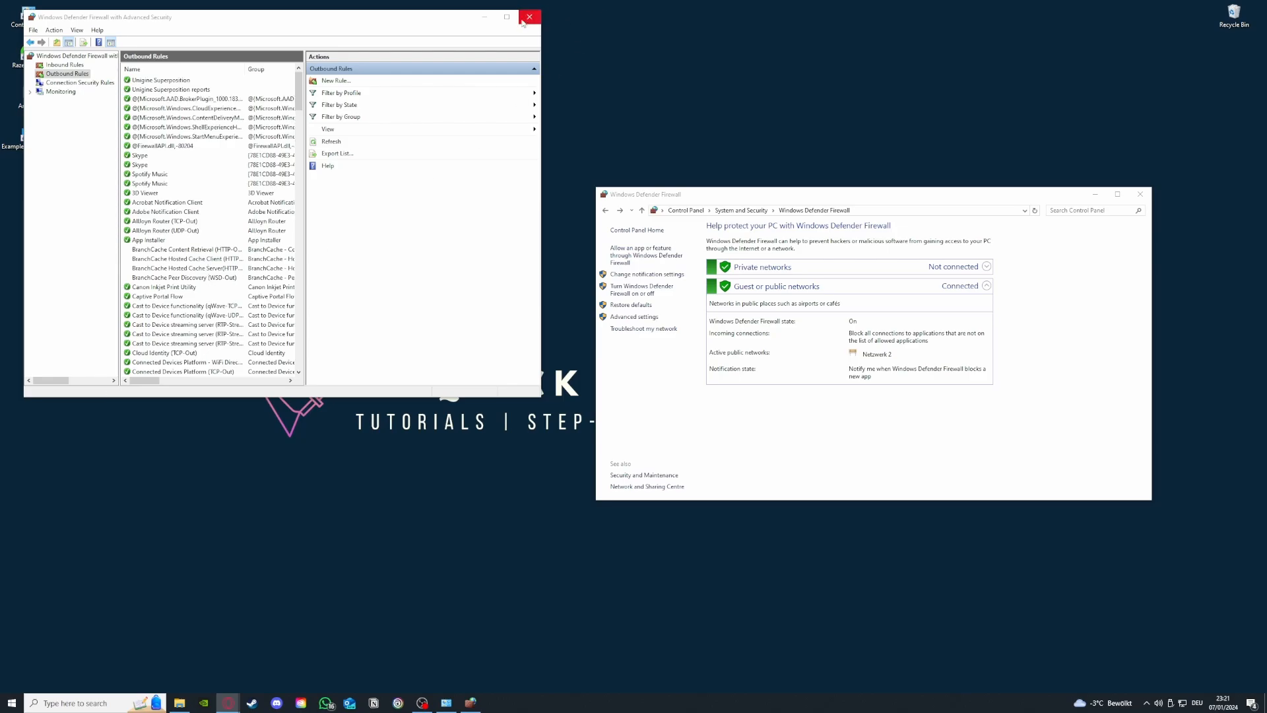
# Step: View the inbound and outbound rules once more, and close the advanced firewall and Control Panel windows
pyautogui.click(58, 65)
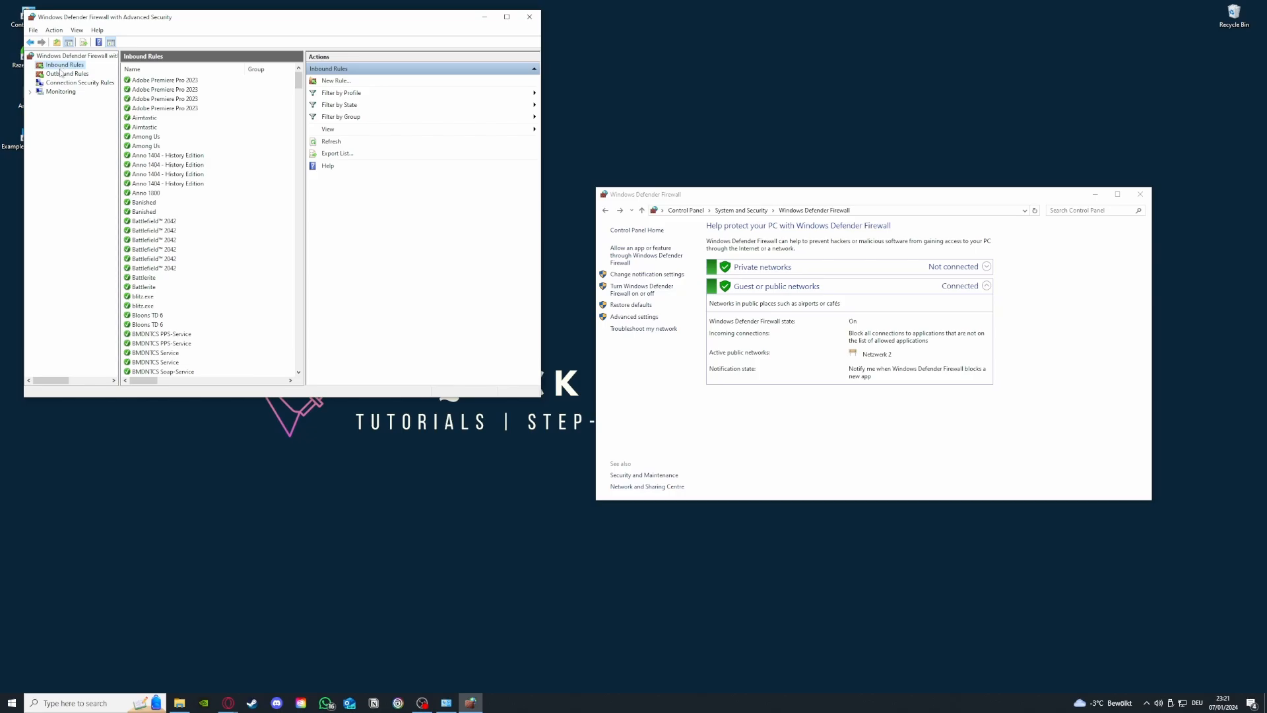
pyautogui.click(63, 75)
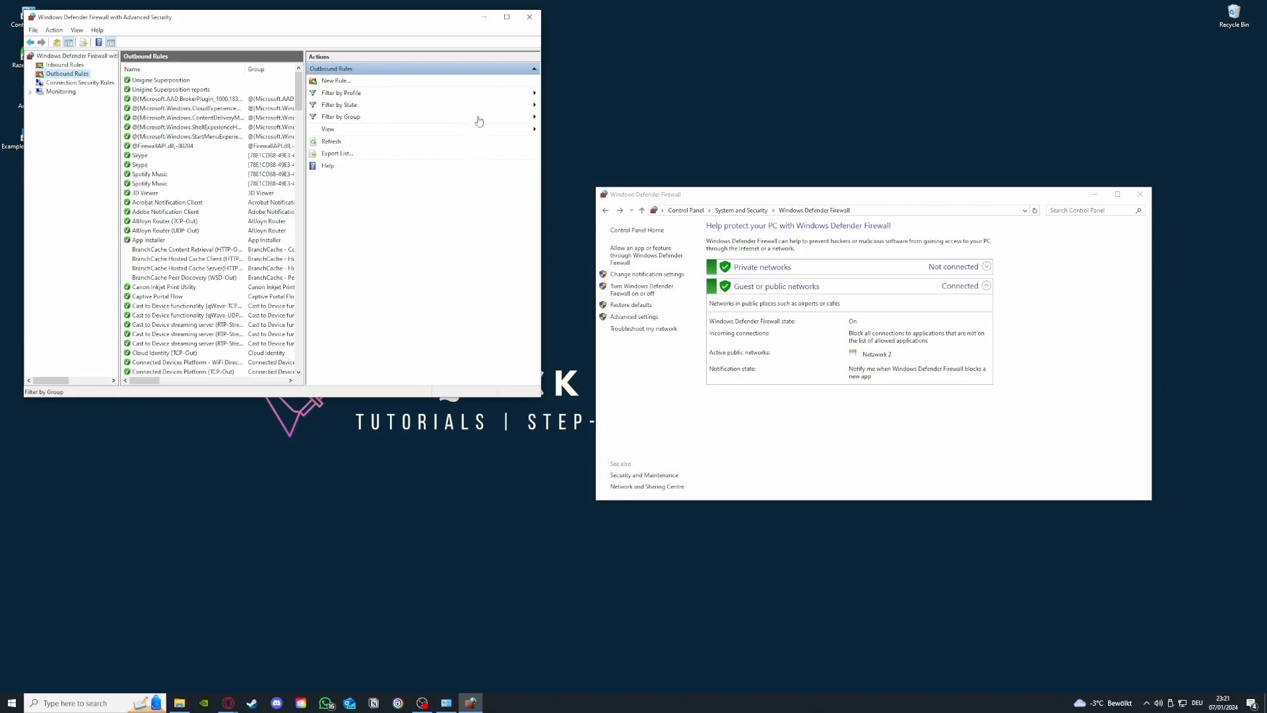
pyautogui.click(530, 16)
pyautogui.click(1139, 195)
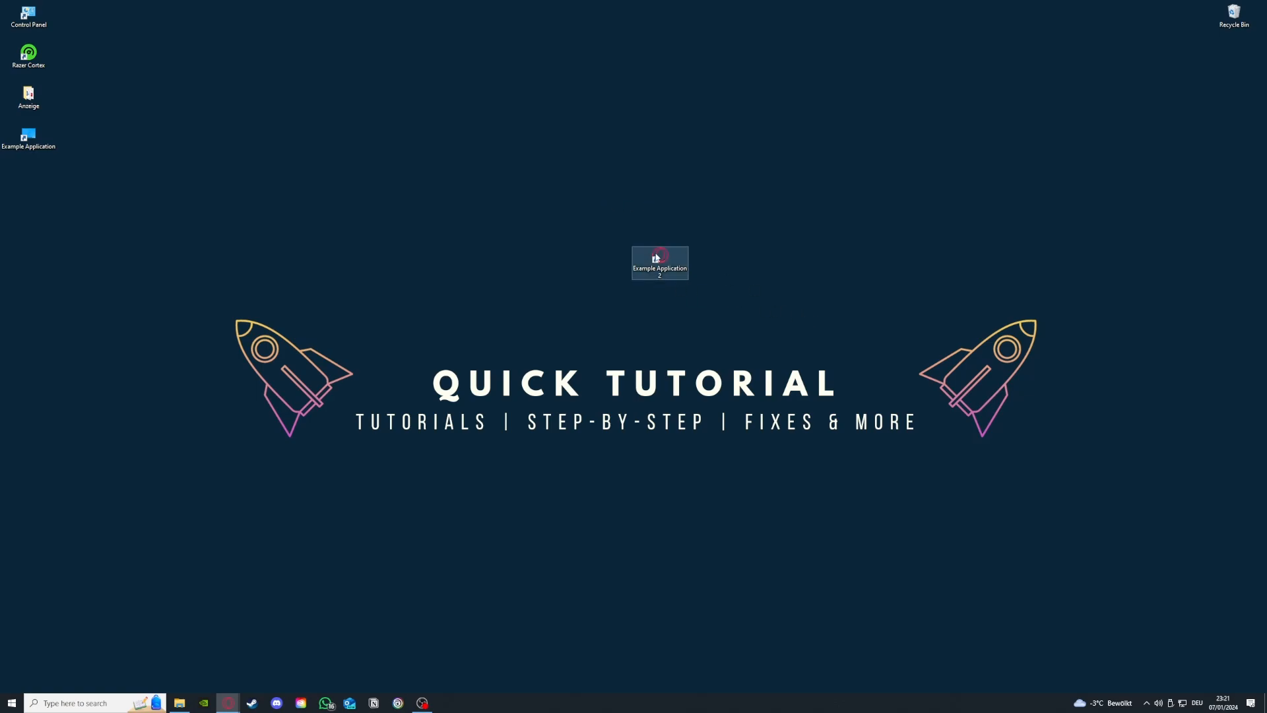
# Step: Move the Example Application 2 shortcut to another free spot on the desktop
pyautogui.moveTo(658, 258); pyautogui.dragTo(486, 218)
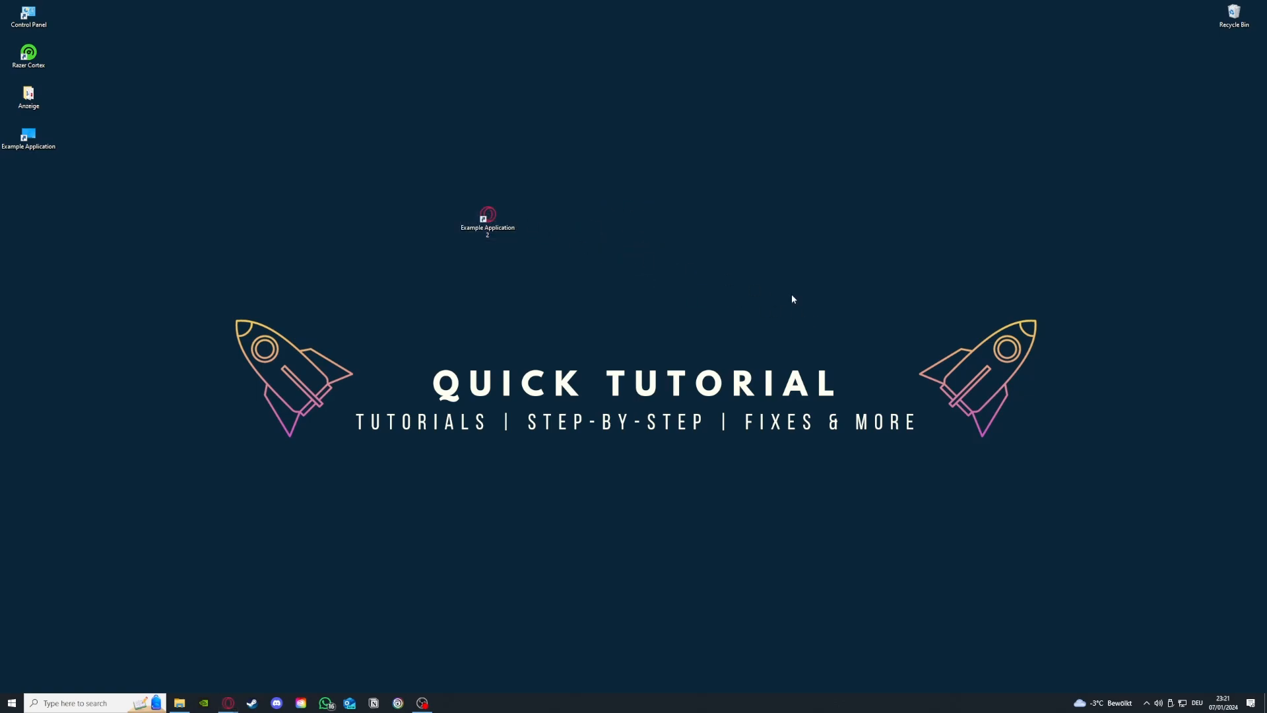